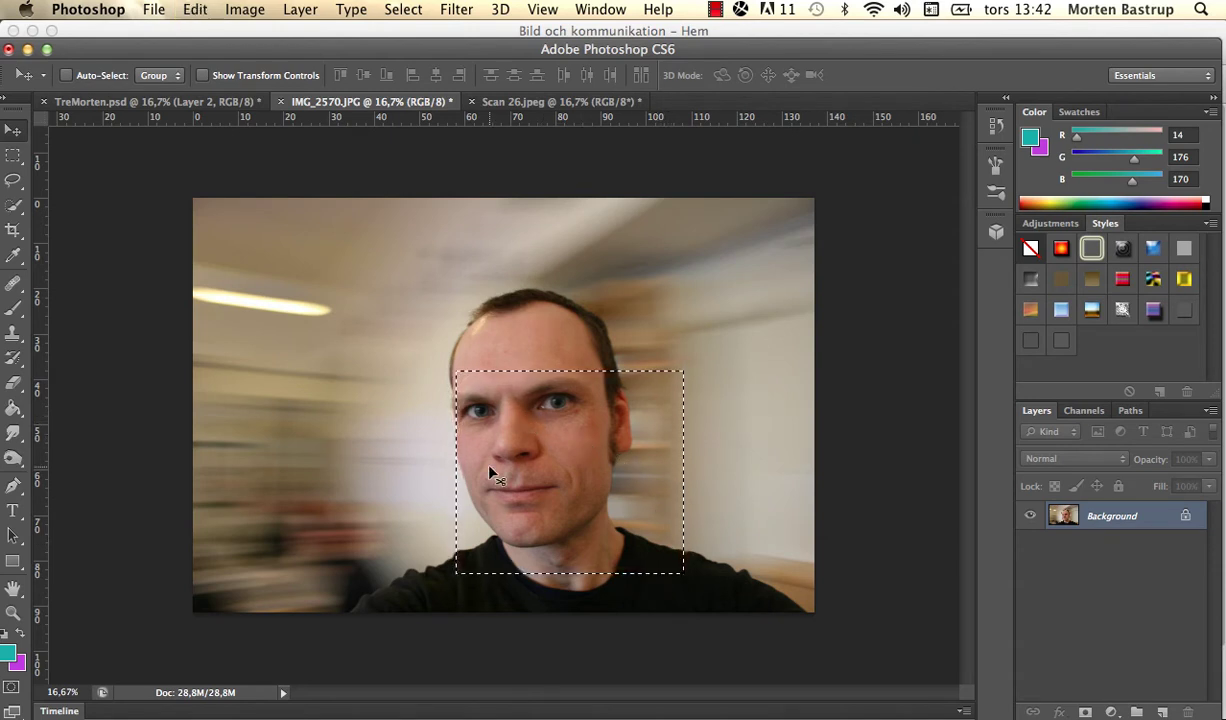
Step: Create a new document at the Clipboard preset size of 1428 × 1272 pixels and paste the copied face into it
click(155, 11)
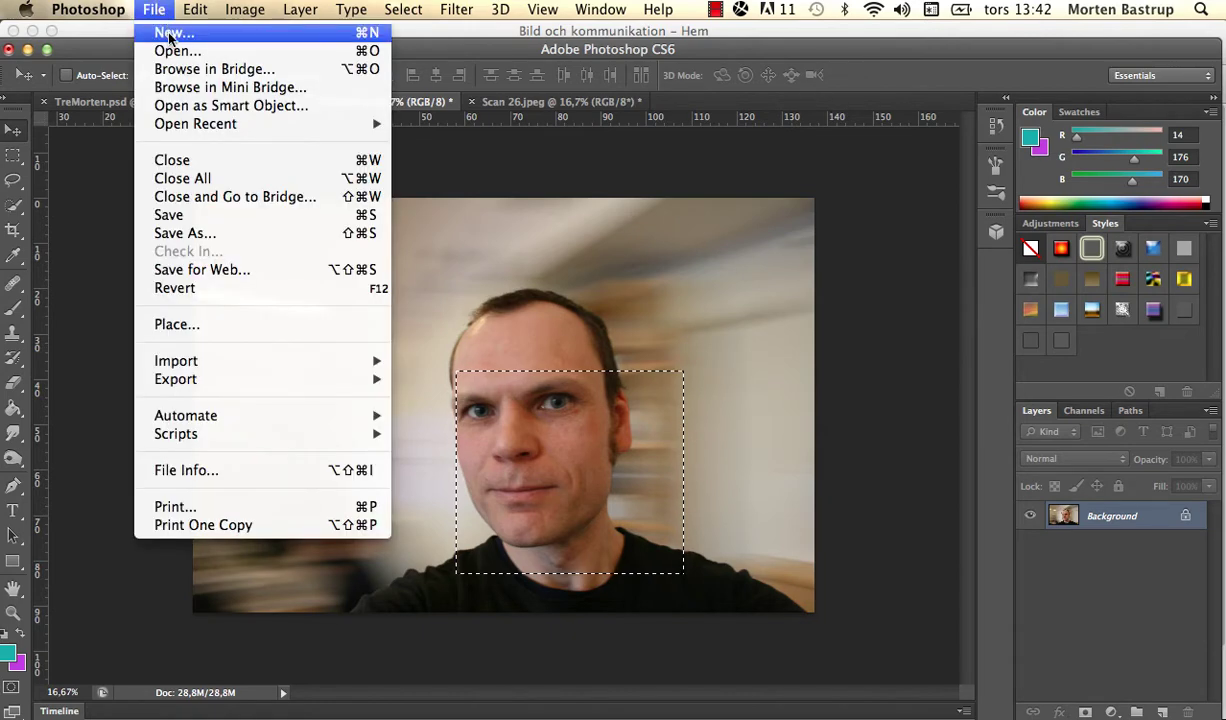
click(170, 35)
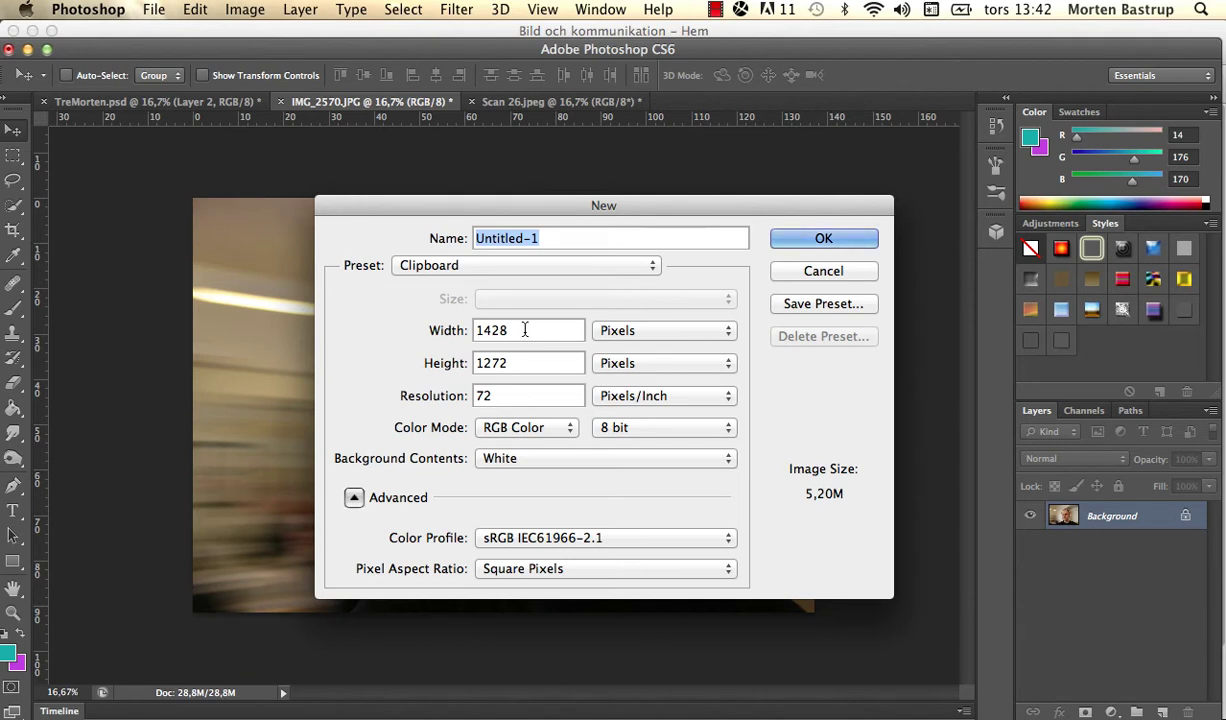
click(808, 241)
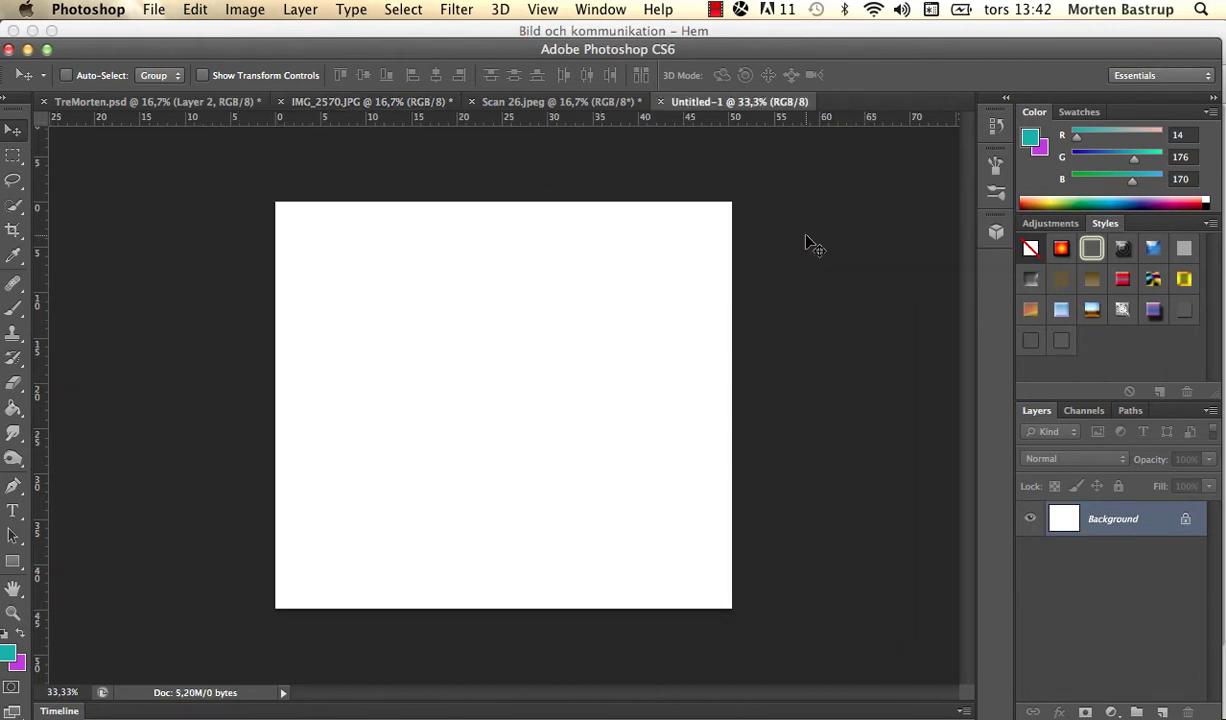
key(super+v)
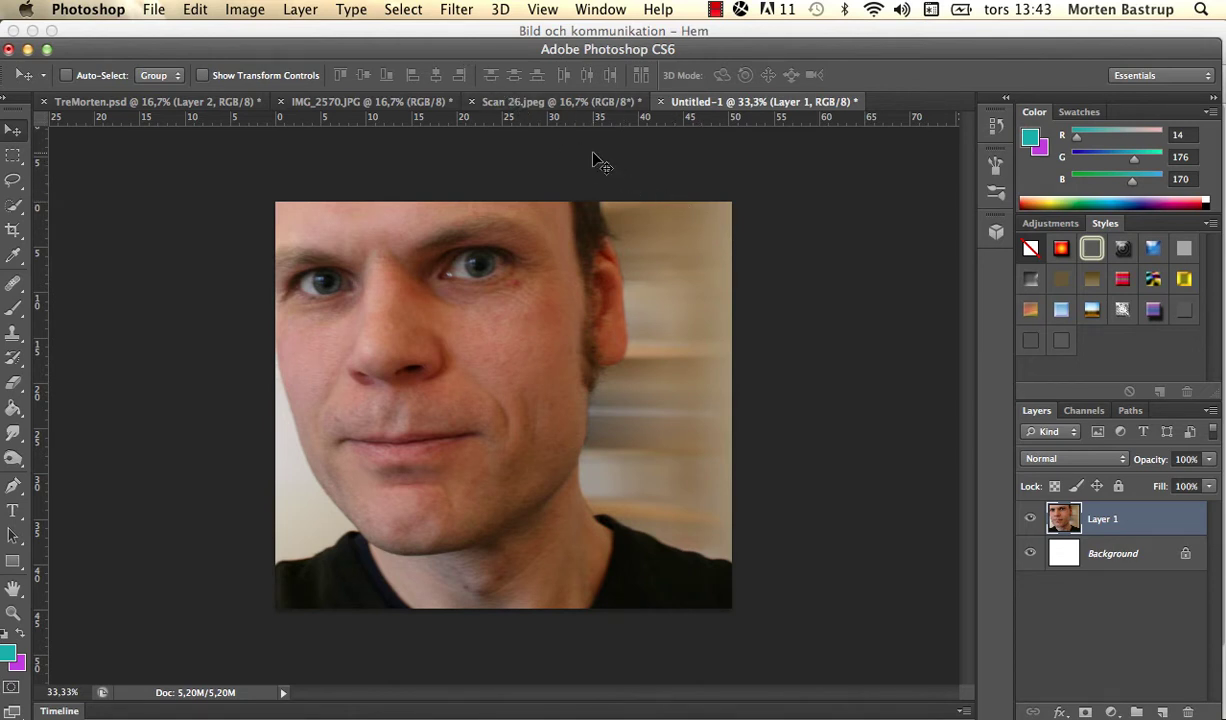
Step: Add a Levels adjustment layer above the pasted photo with input levels of 37, 0,72 and 109
click(300, 10)
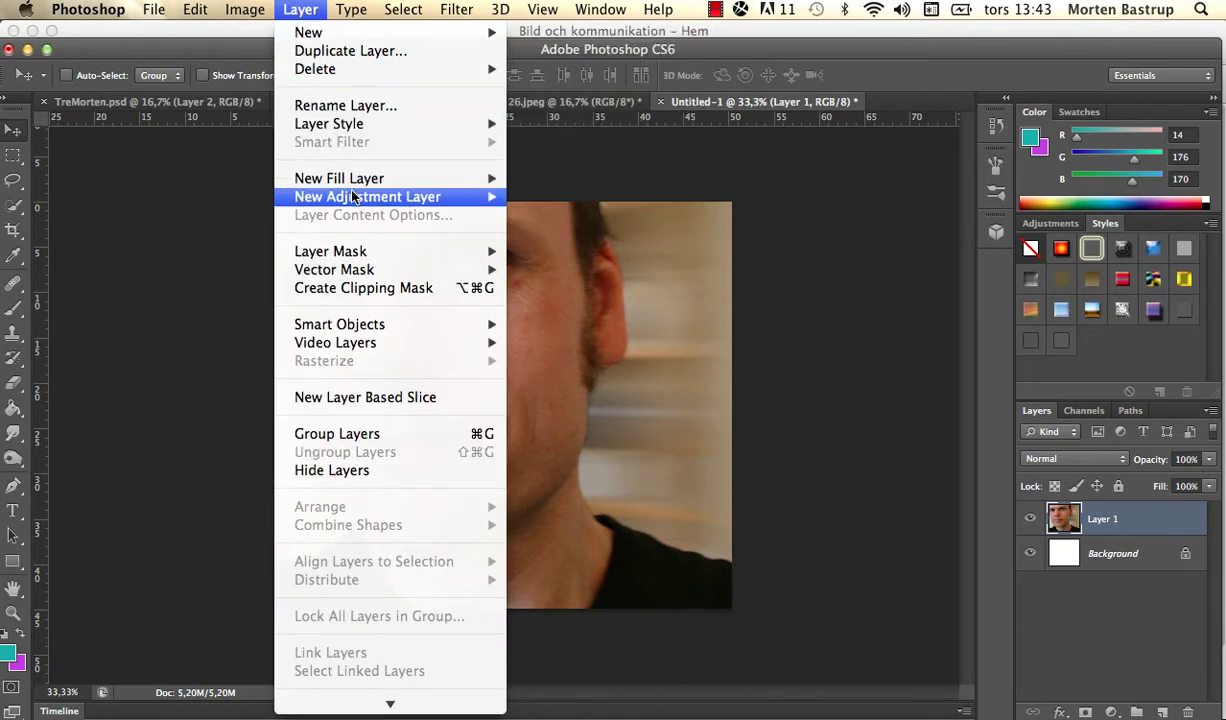
mouse_move(355, 200)
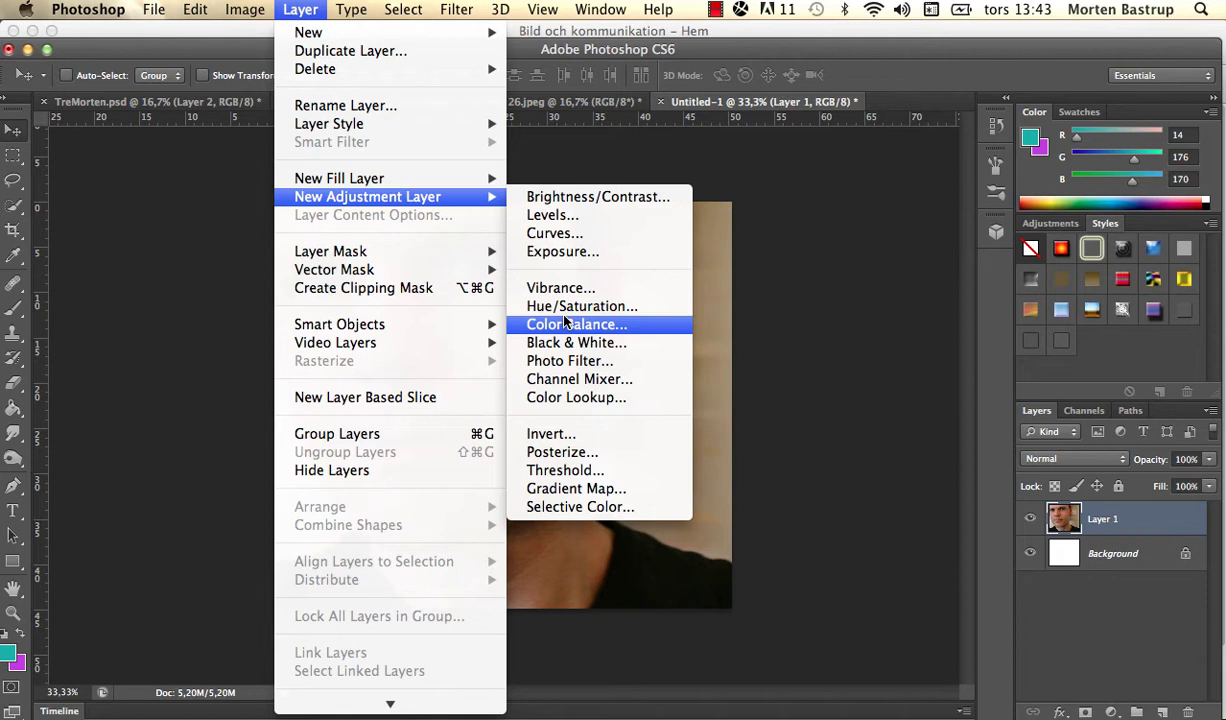
click(573, 217)
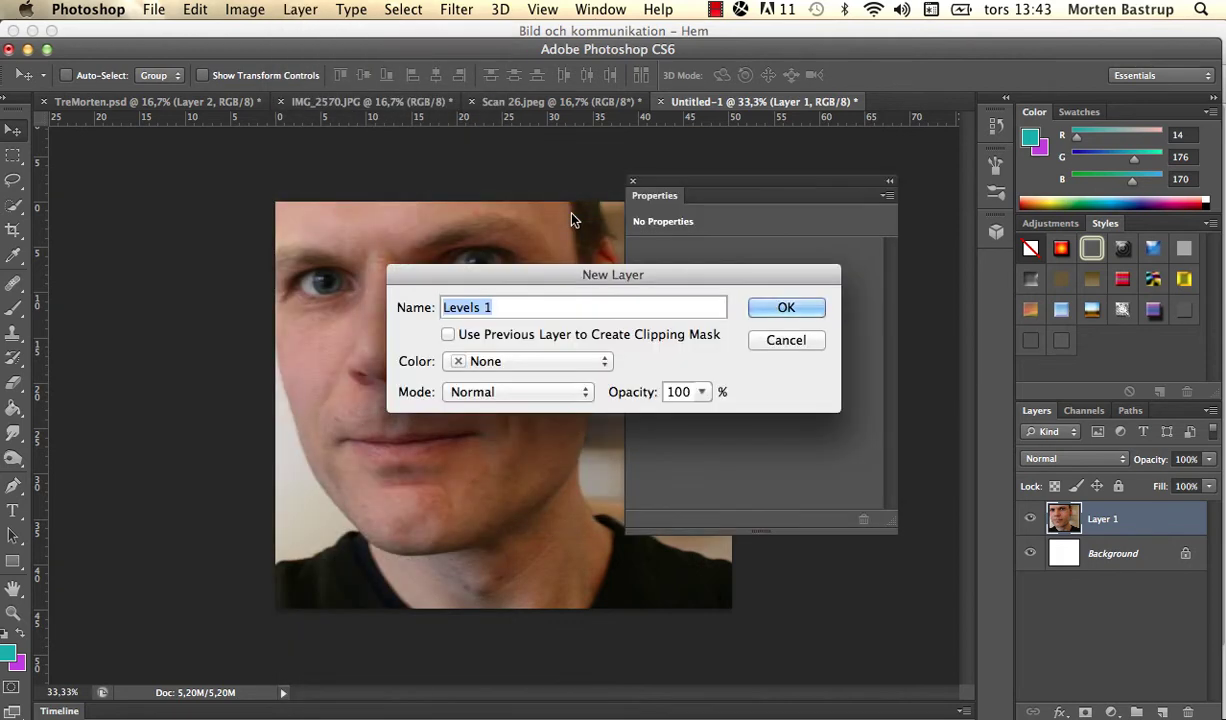
click(775, 308)
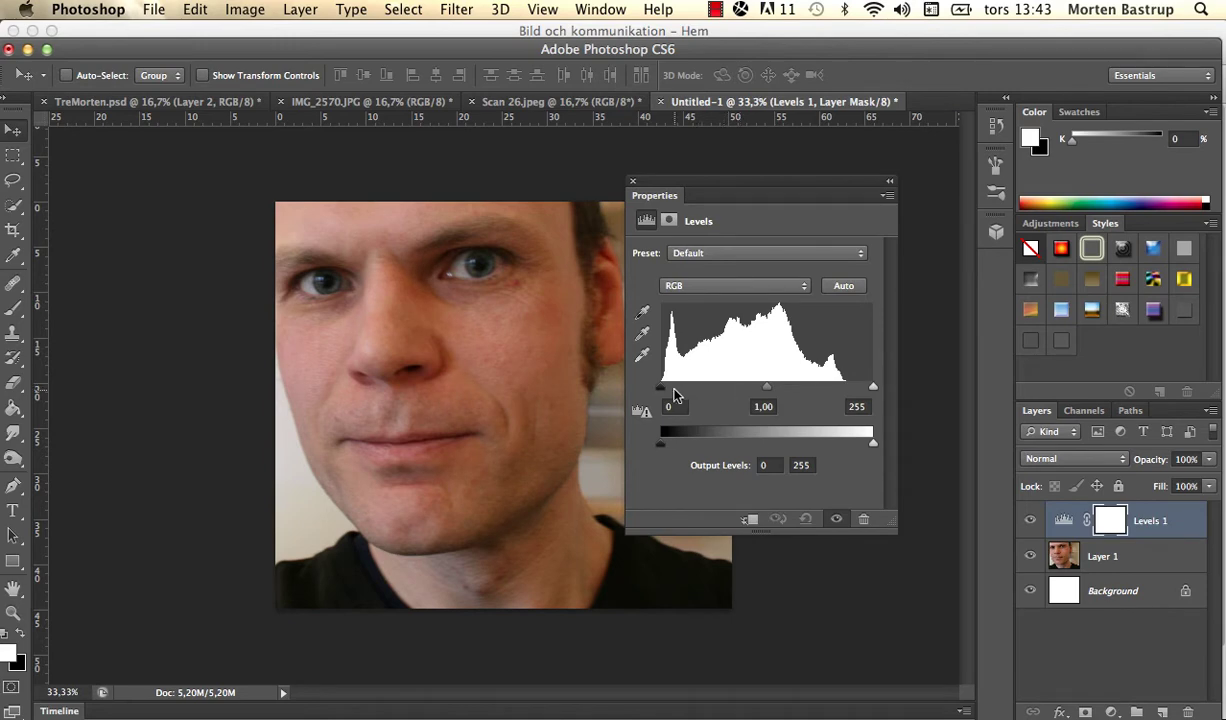
drag(664, 391, 731, 403)
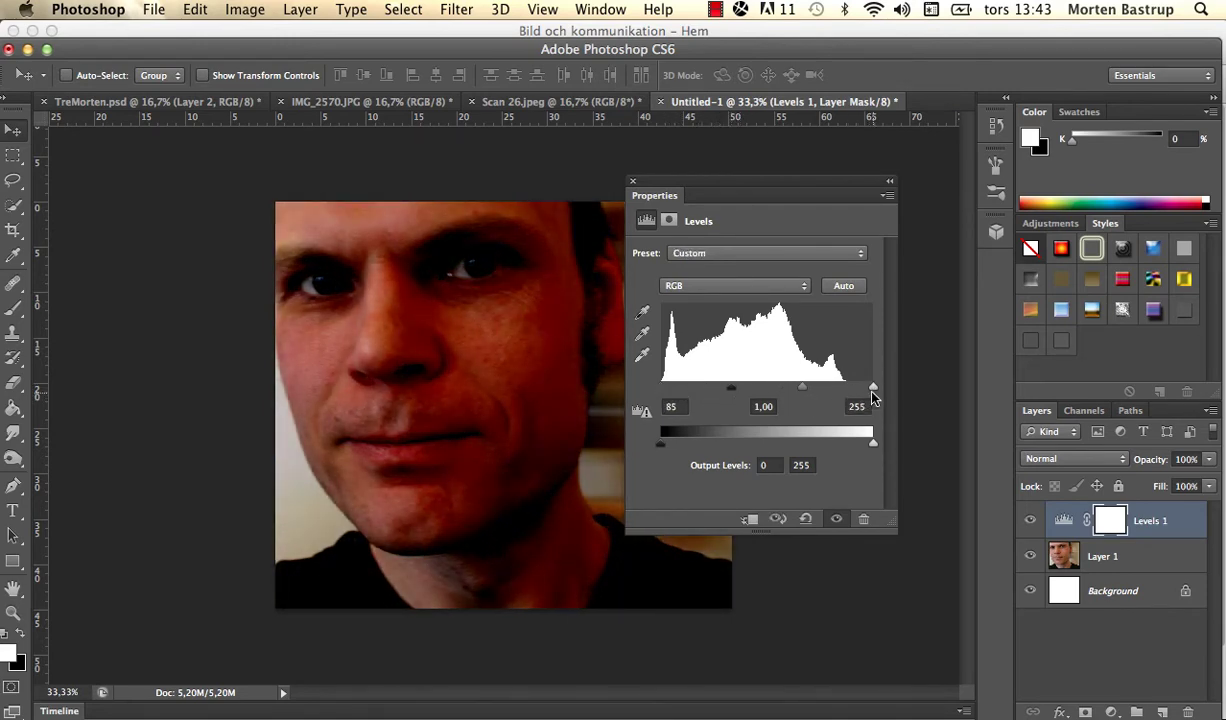
drag(873, 390, 729, 393)
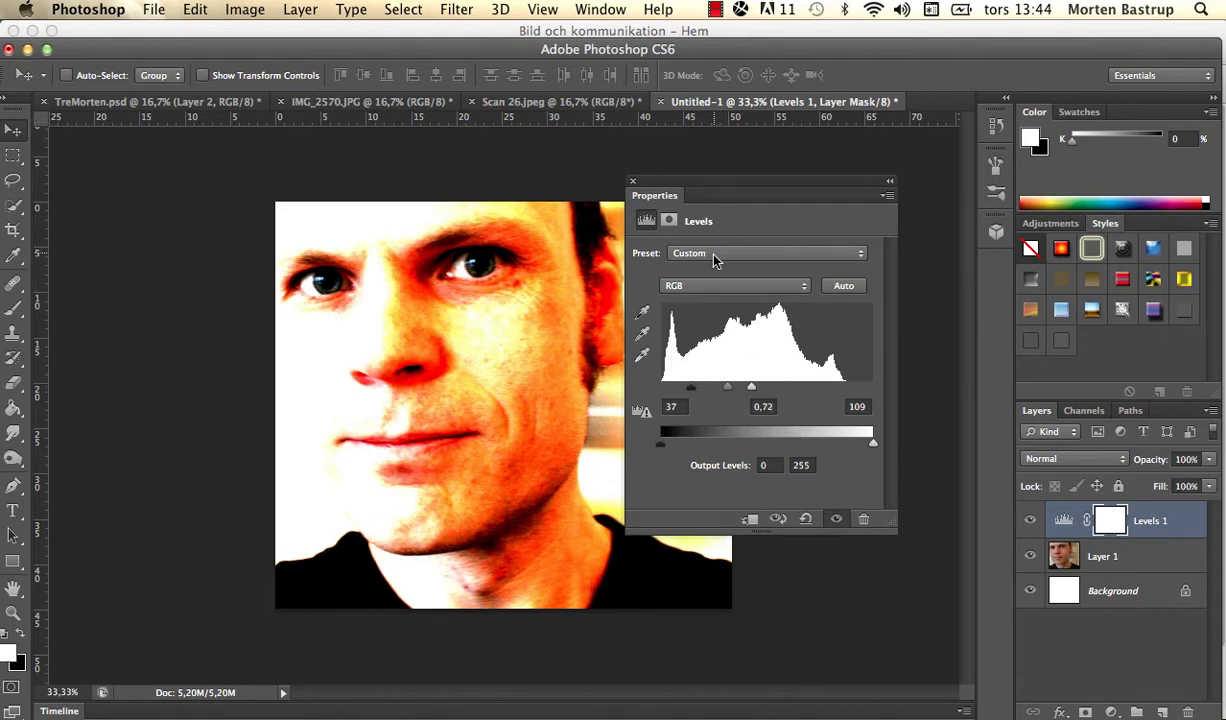
click(633, 184)
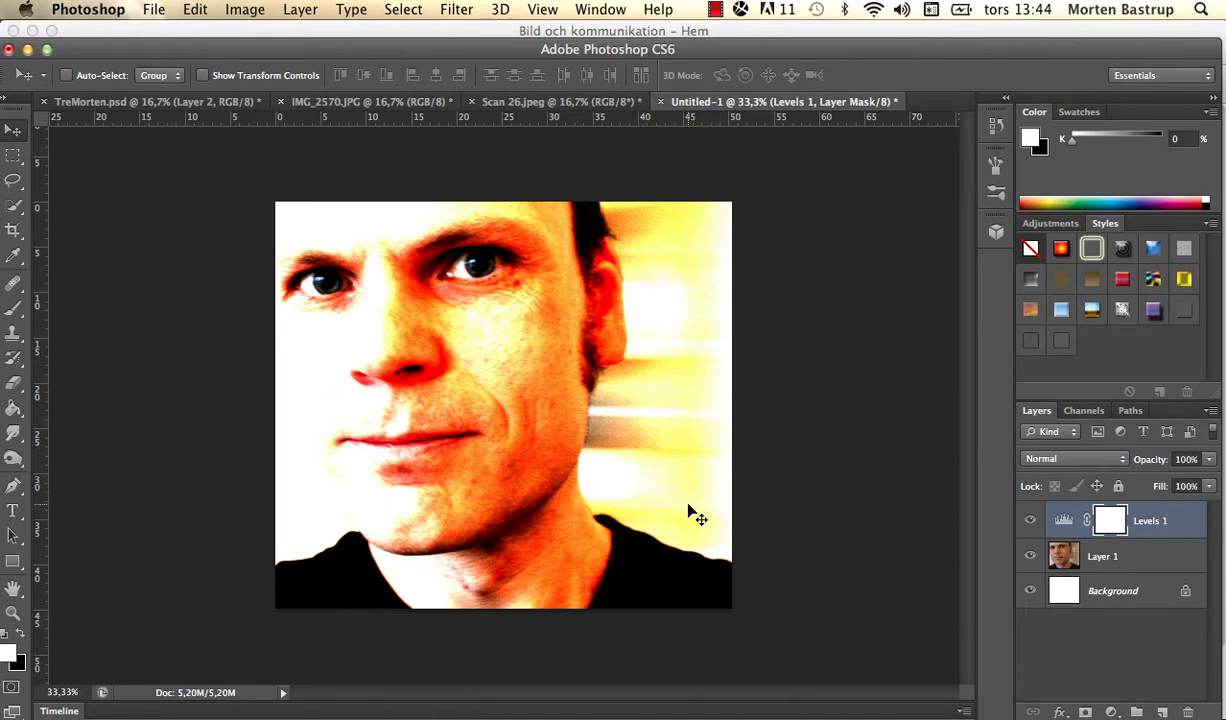
Step: Compare the photo with the Levels layer hidden and shown, and readjust its input levels to 46, 1,34 and 109
click(1033, 521)
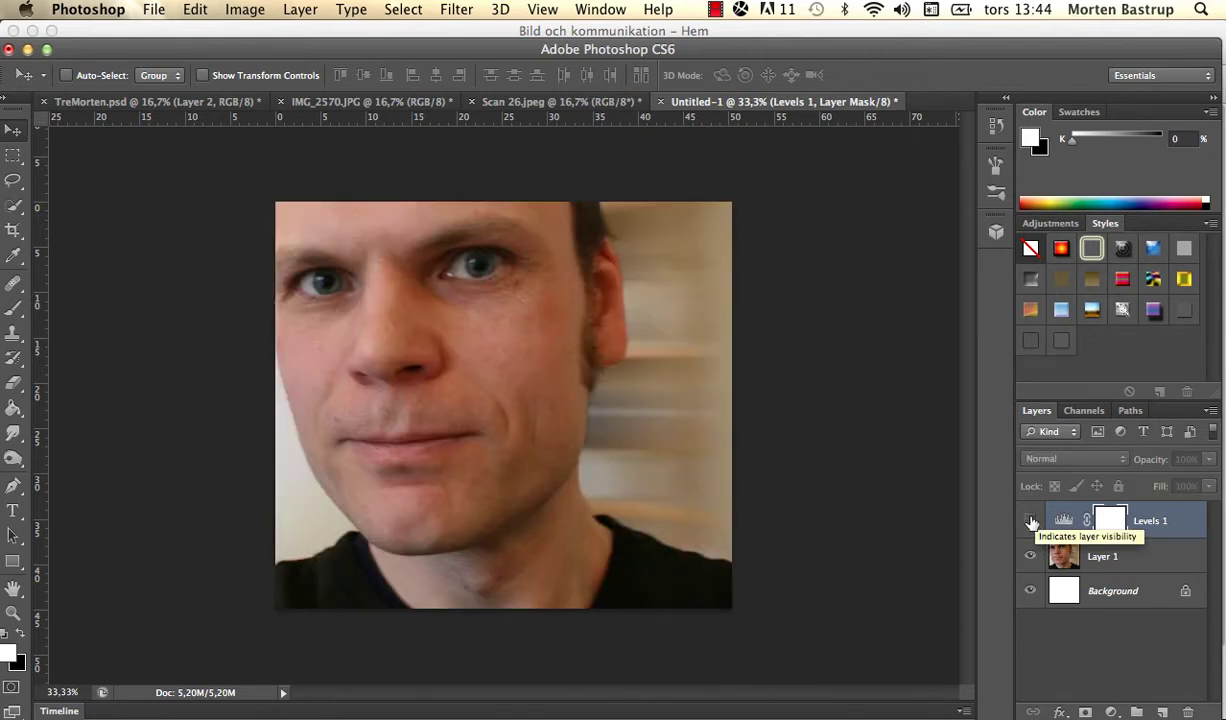
click(1031, 521)
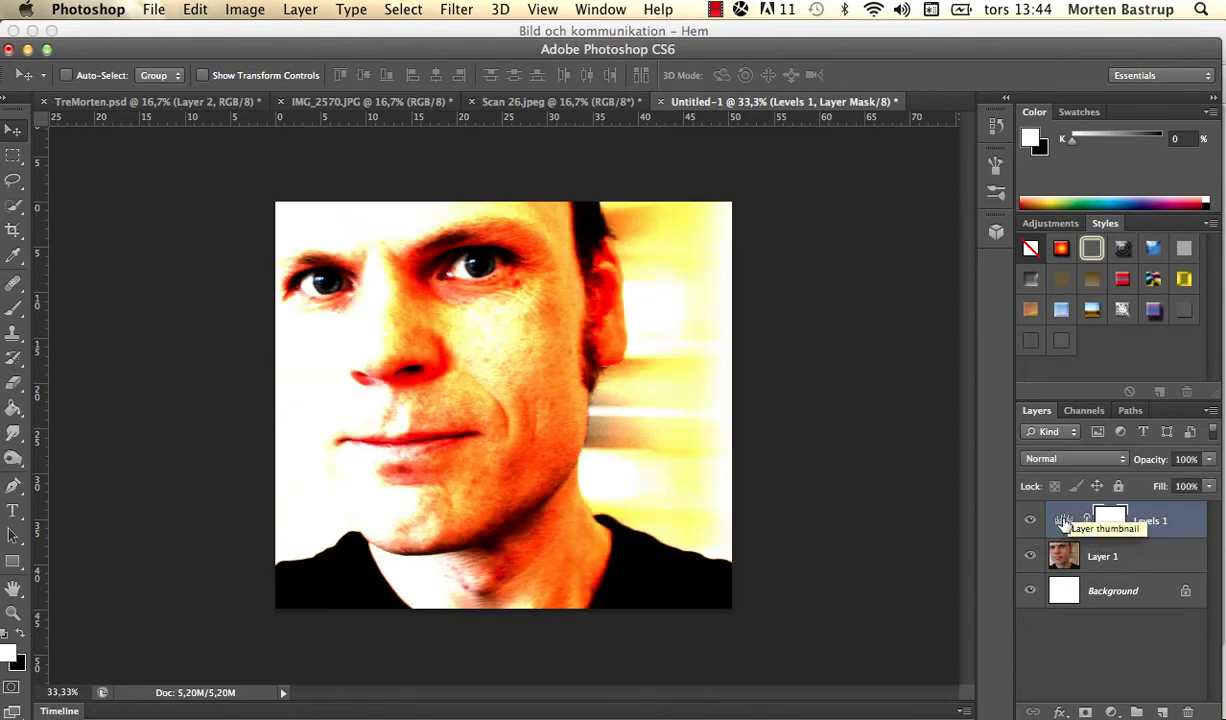
double_click(1063, 521)
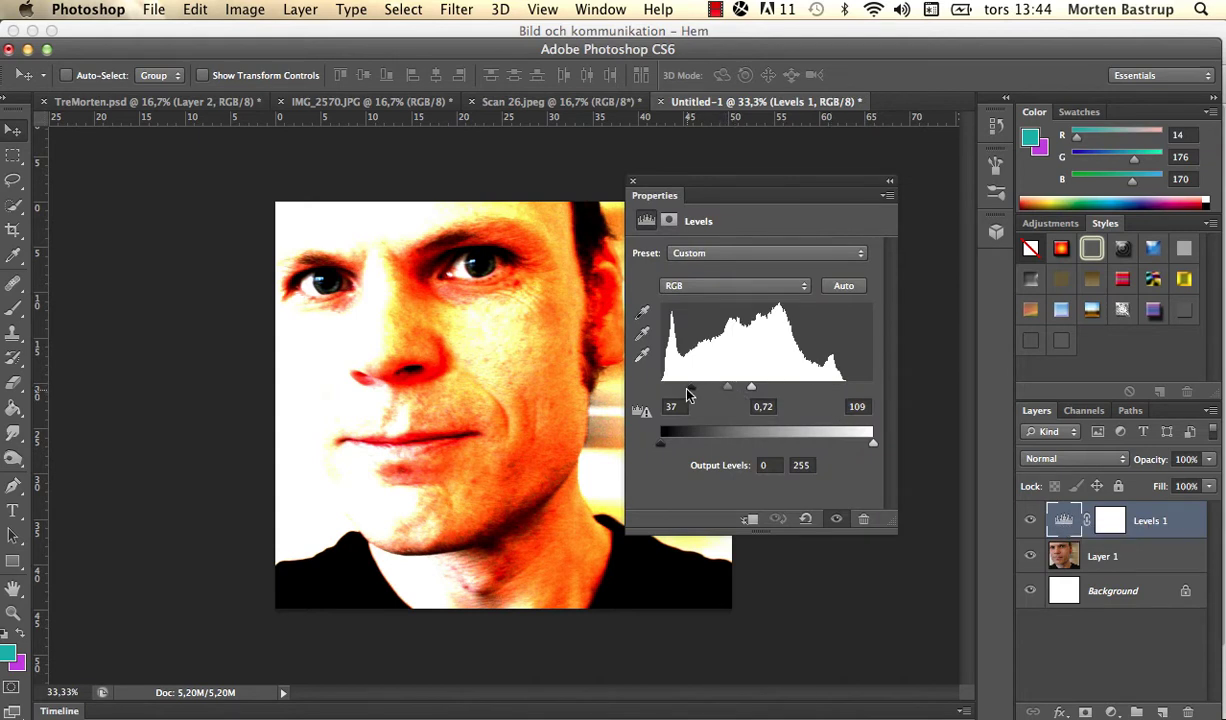
drag(692, 395, 719, 390)
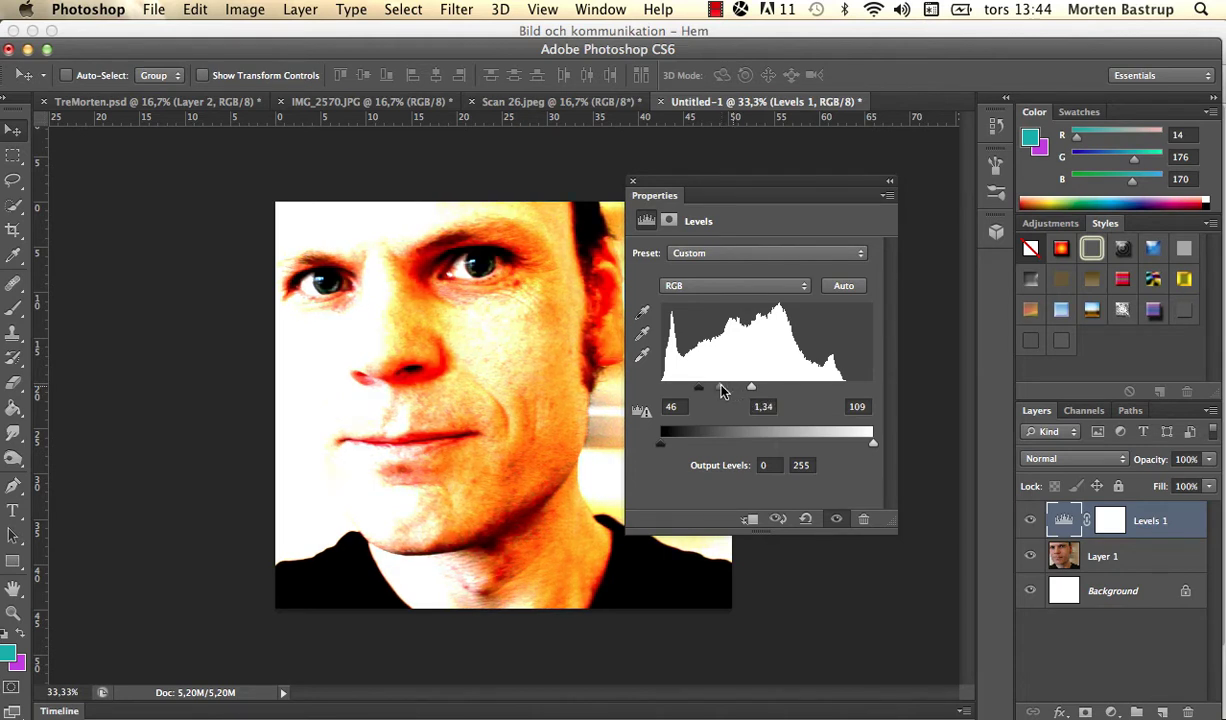
click(633, 184)
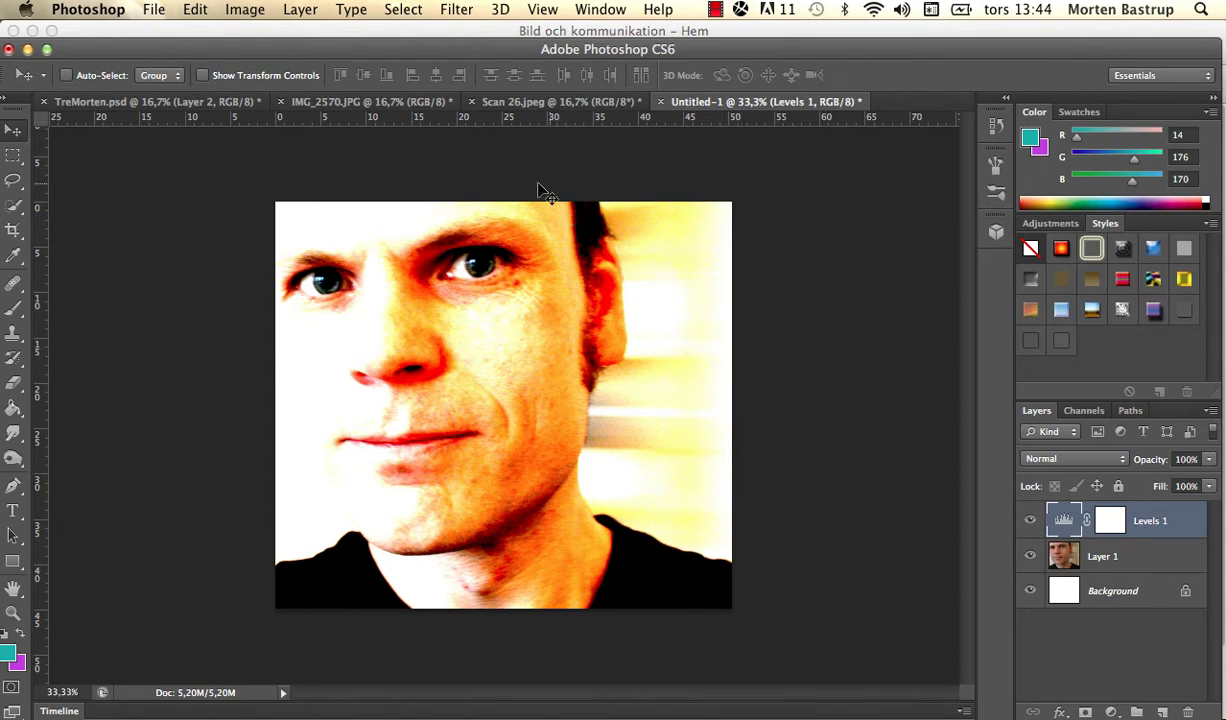
Step: Open the Filter Gallery for the photo on Layer 1 with the preview showing the whole image at 33,3%
click(460, 10)
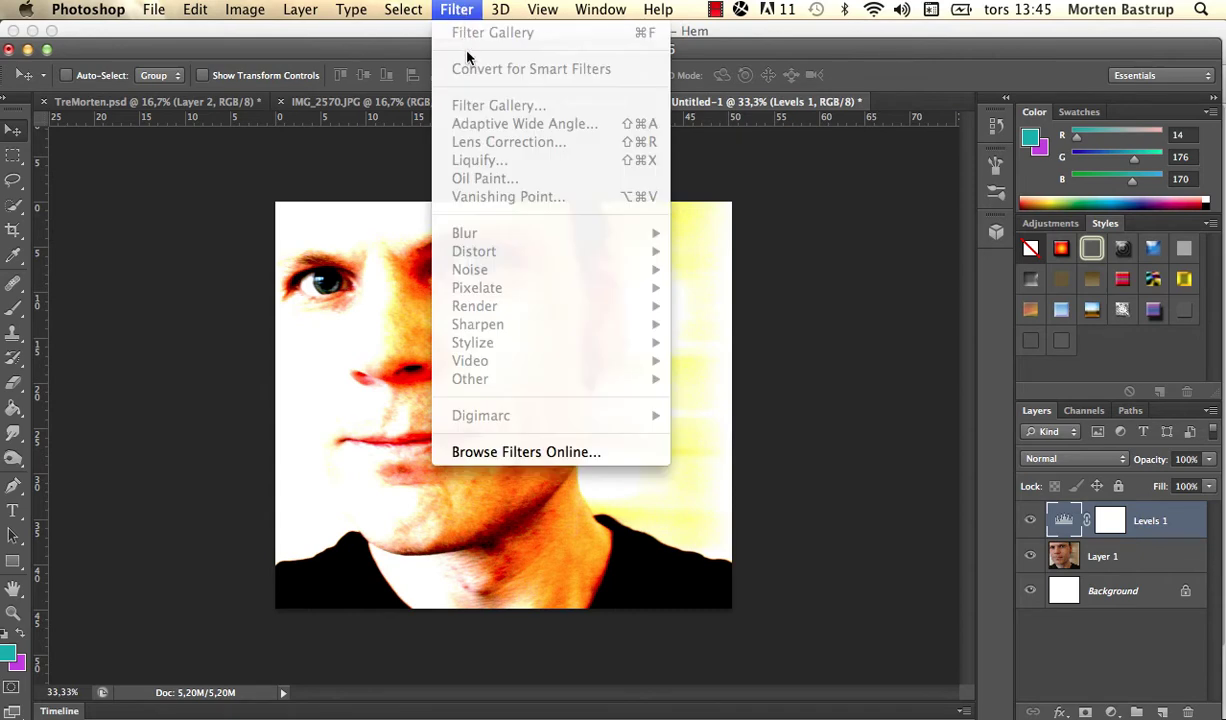
click(1105, 557)
click(1105, 557)
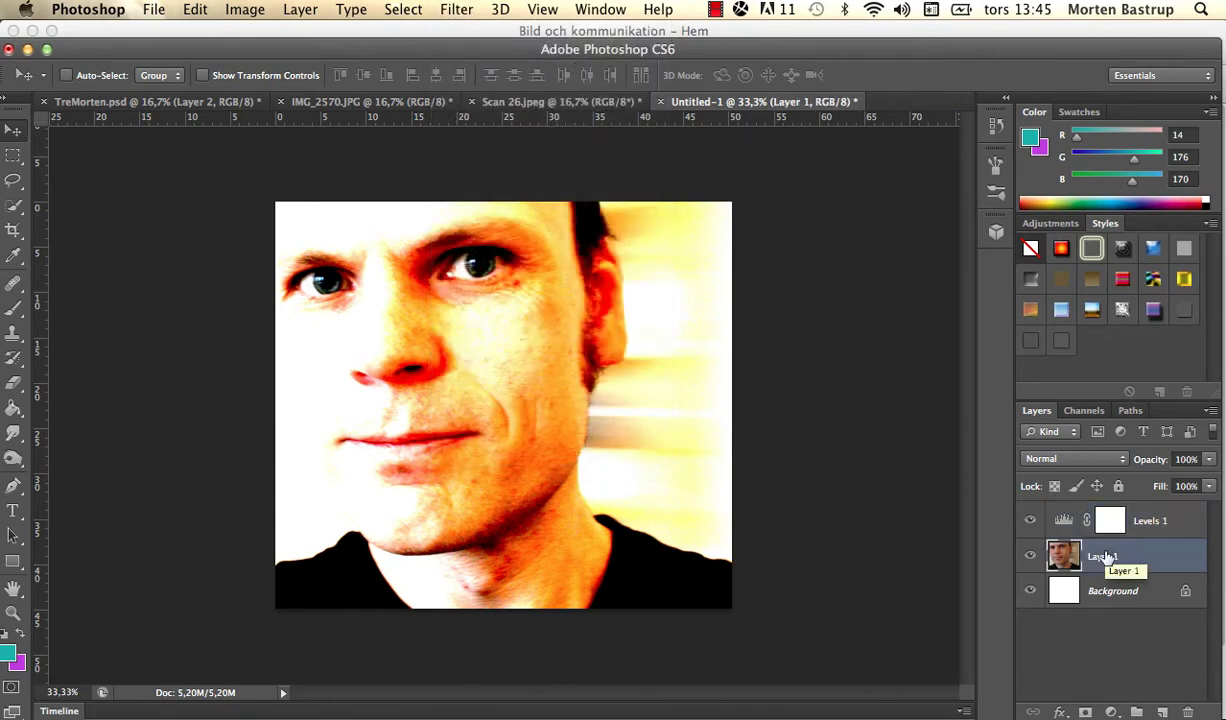
click(462, 10)
click(487, 107)
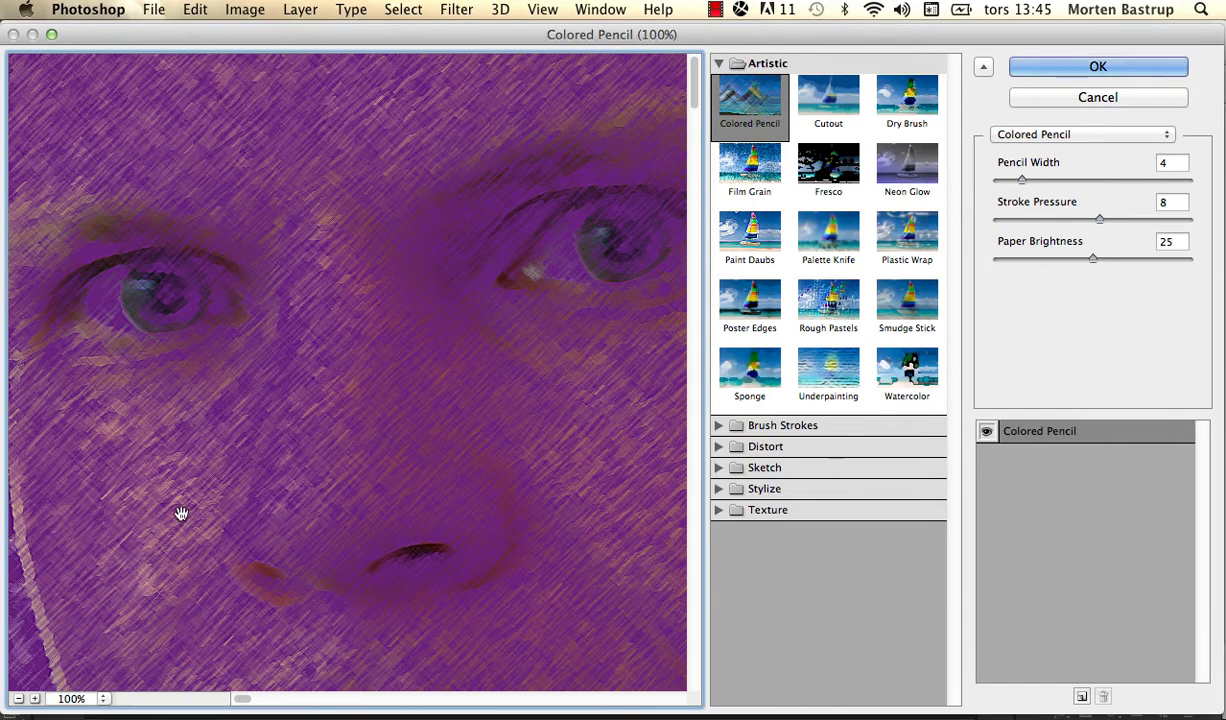
click(18, 699)
click(18, 699)
click(18, 699)
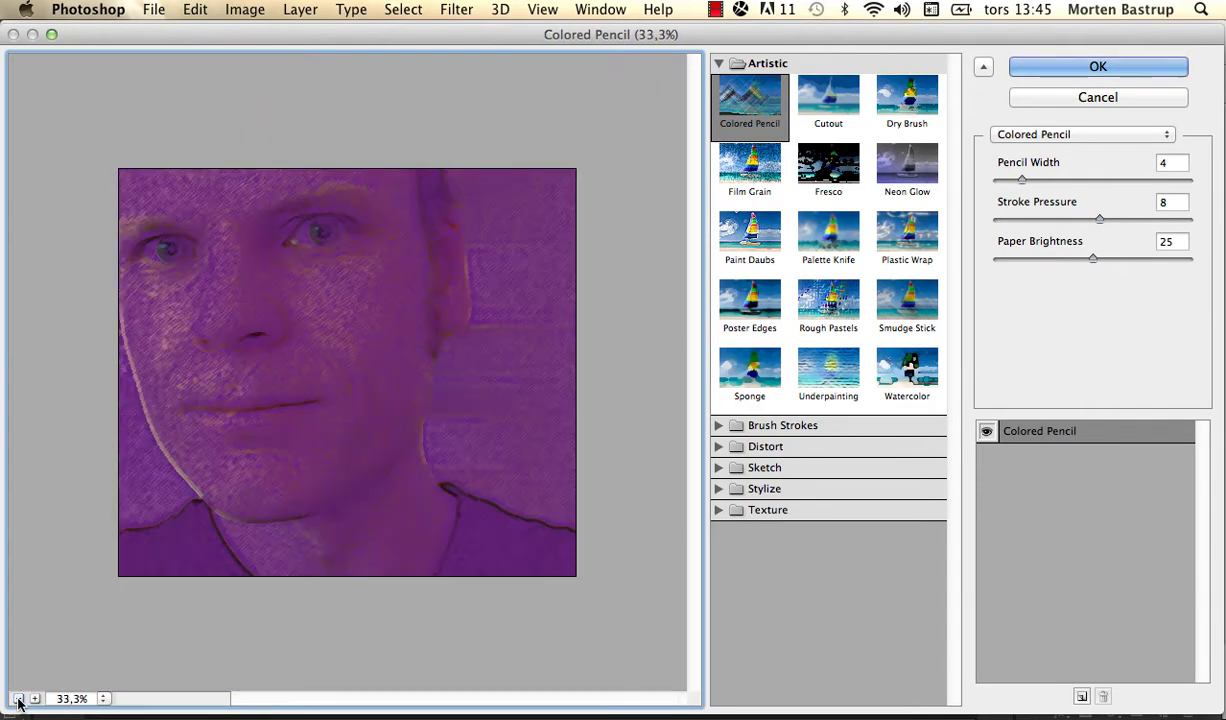
Step: Try the artistic filters Cutout, Dry Brush, Film Grain, Fresco, Palette Knife, Rough Pastels and Underpainting on the photo
click(806, 100)
click(920, 96)
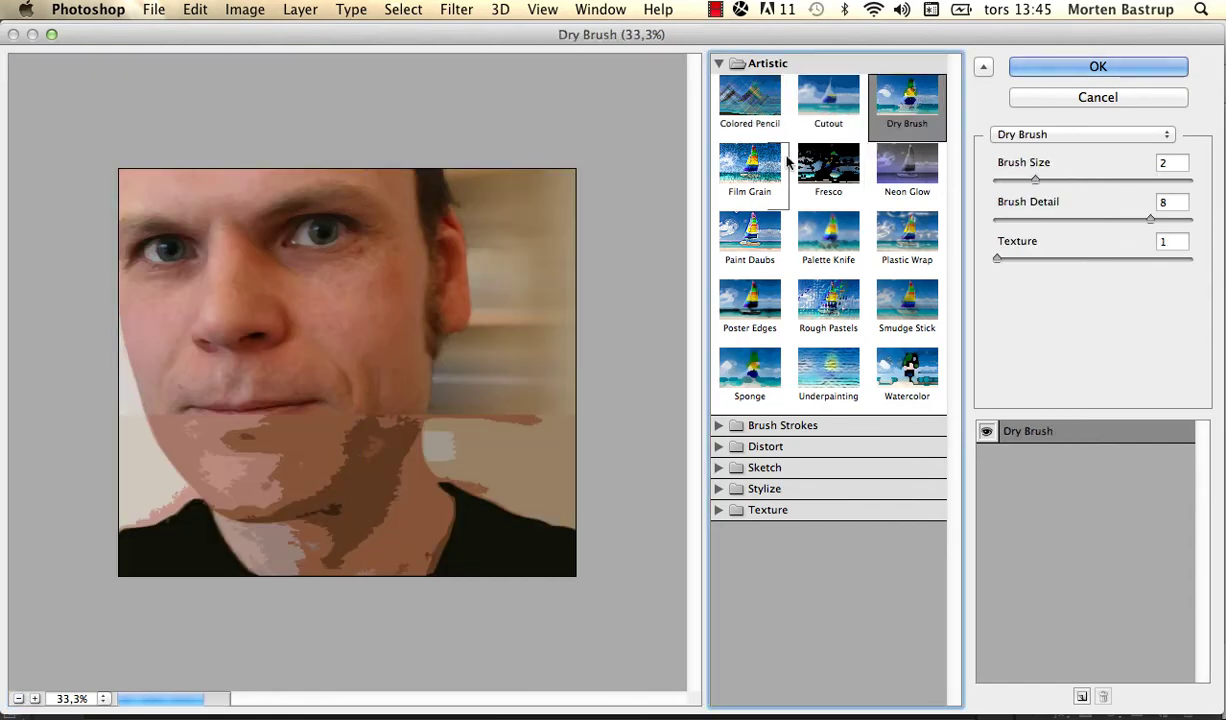
click(737, 163)
click(820, 170)
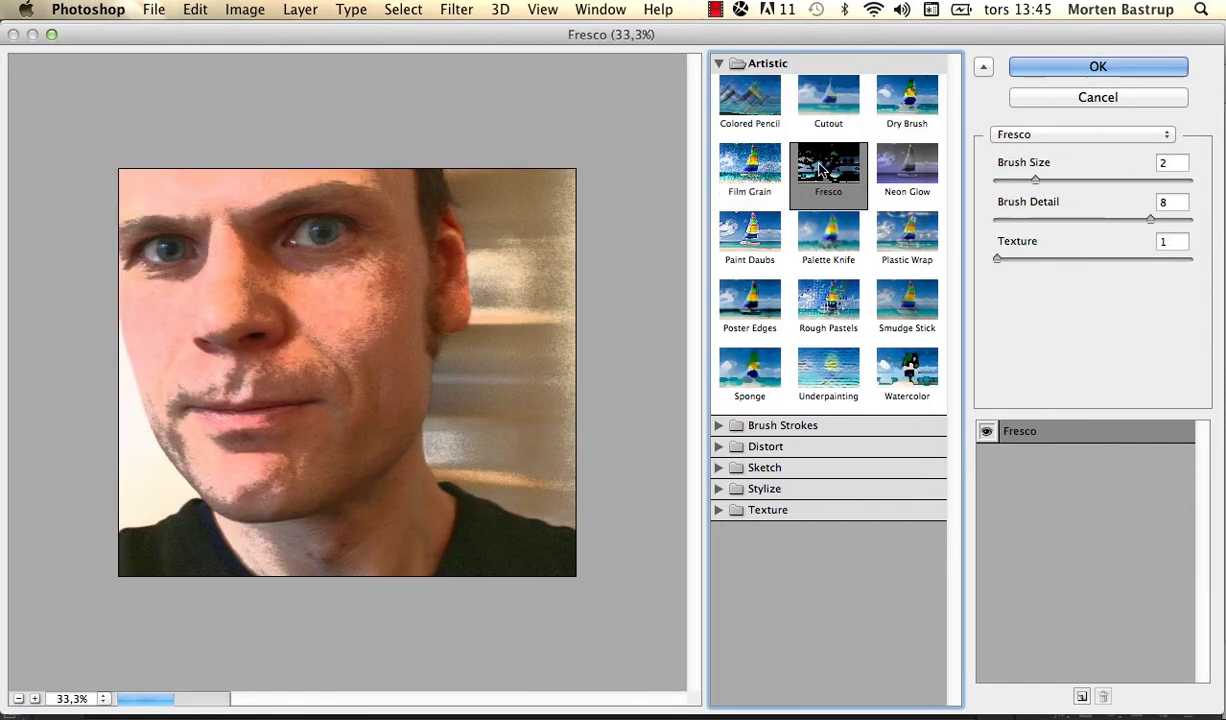
click(828, 240)
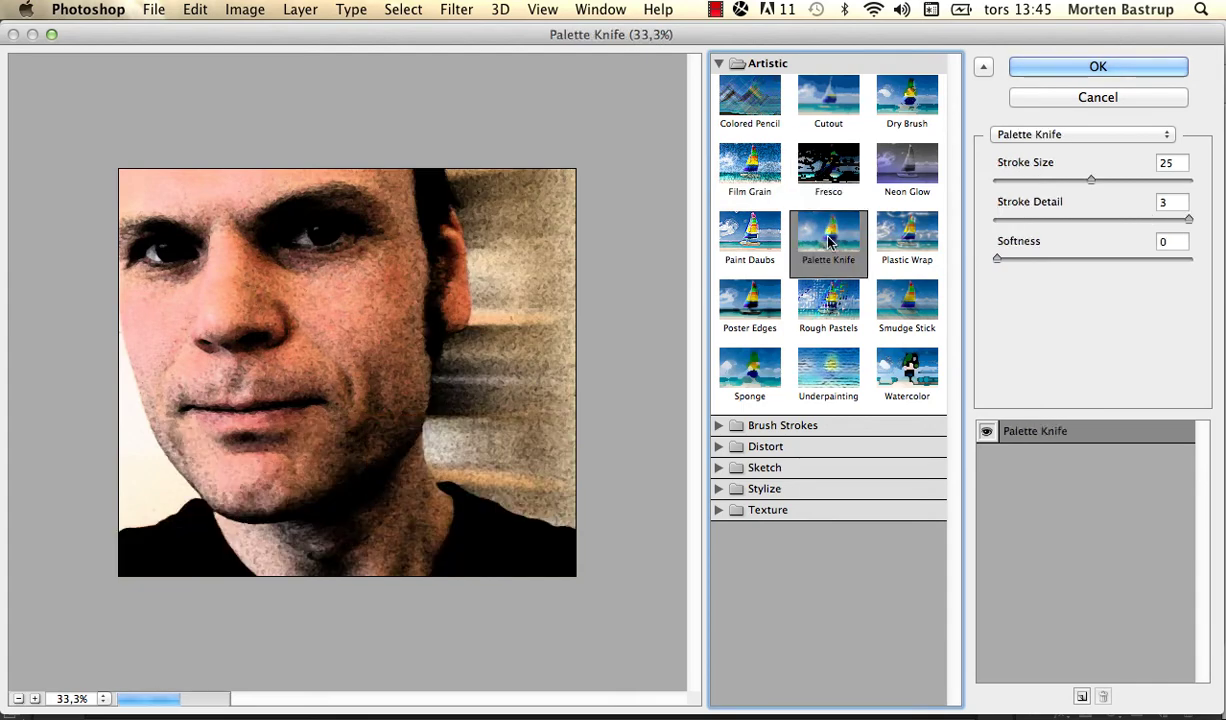
click(828, 305)
click(829, 373)
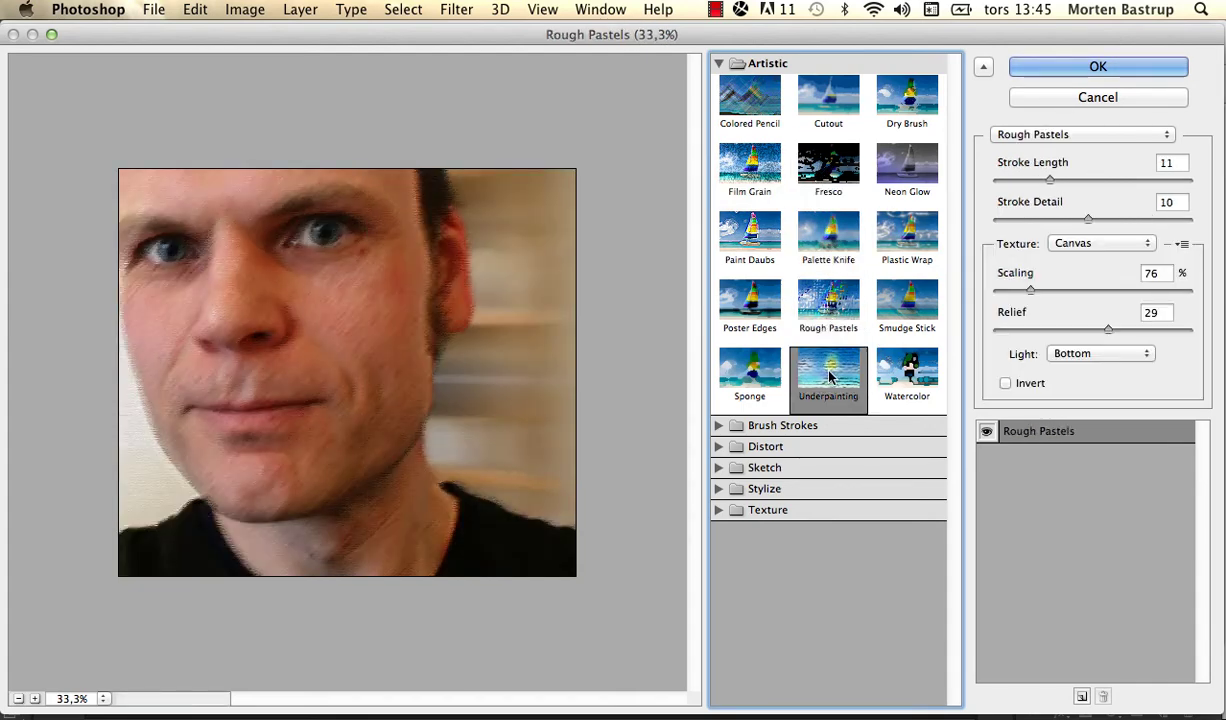
Step: Apply the Stamp sketch filter to the photo with Light/Dark Balance 17 and Smoothness 8
click(720, 469)
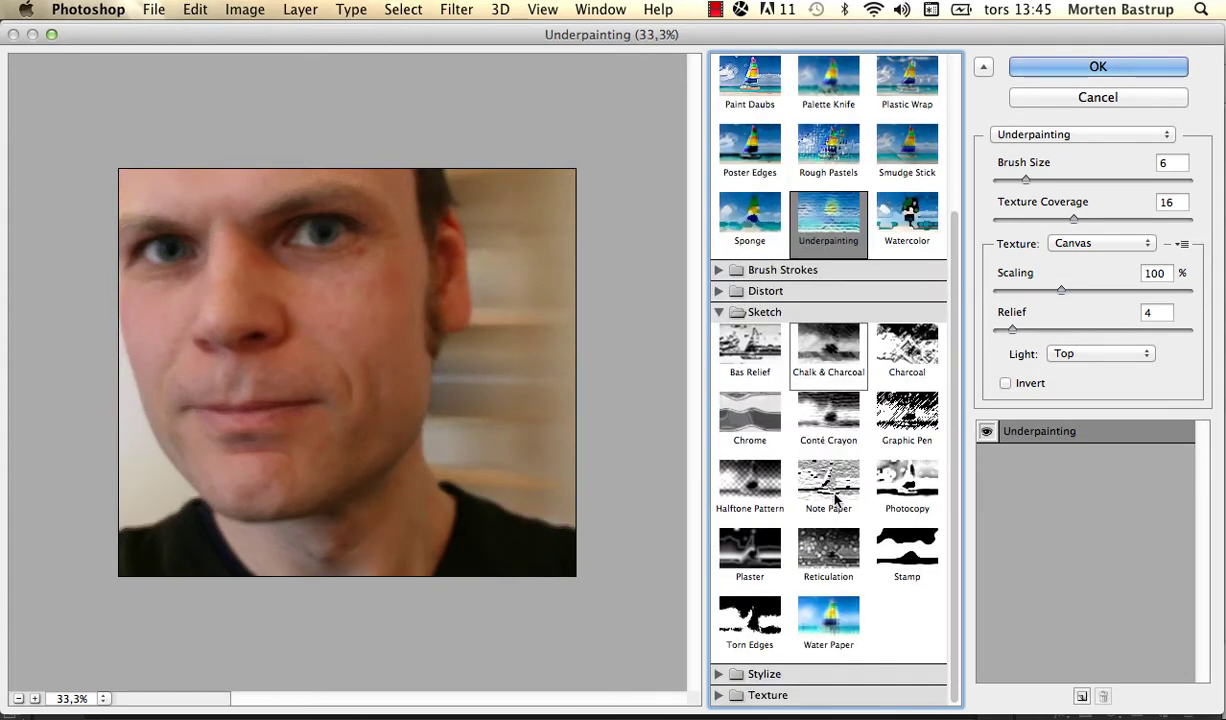
click(903, 560)
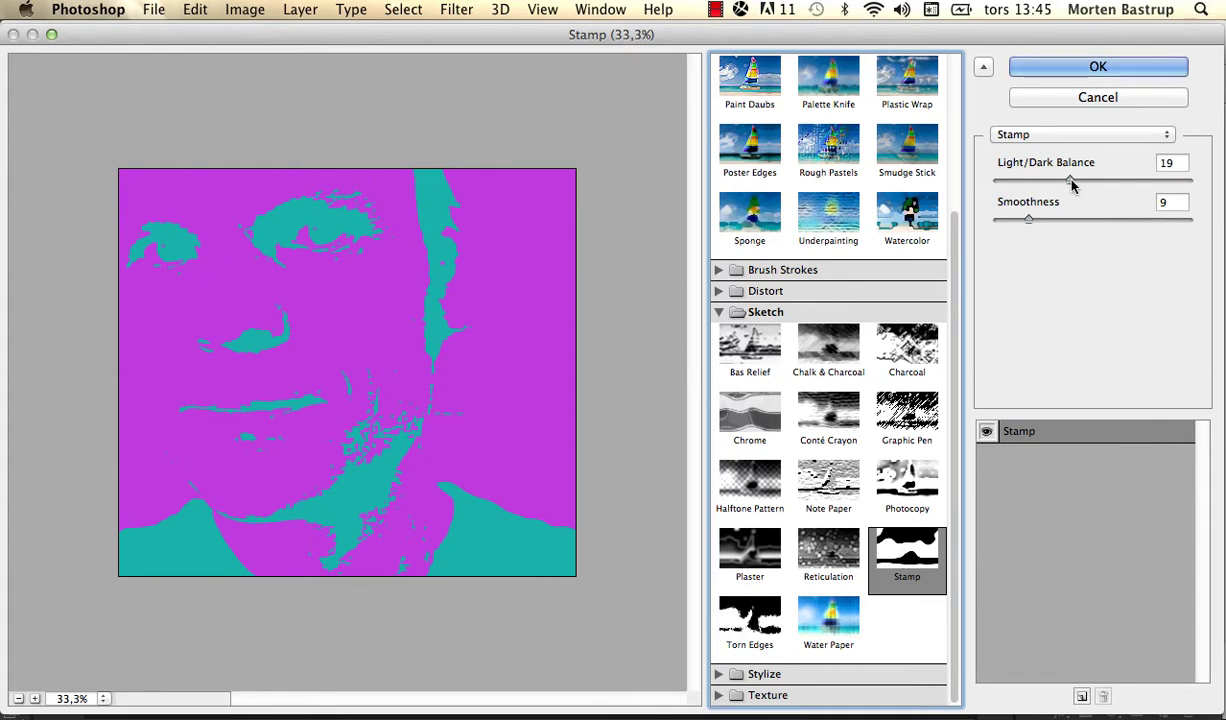
drag(1071, 182, 1064, 182)
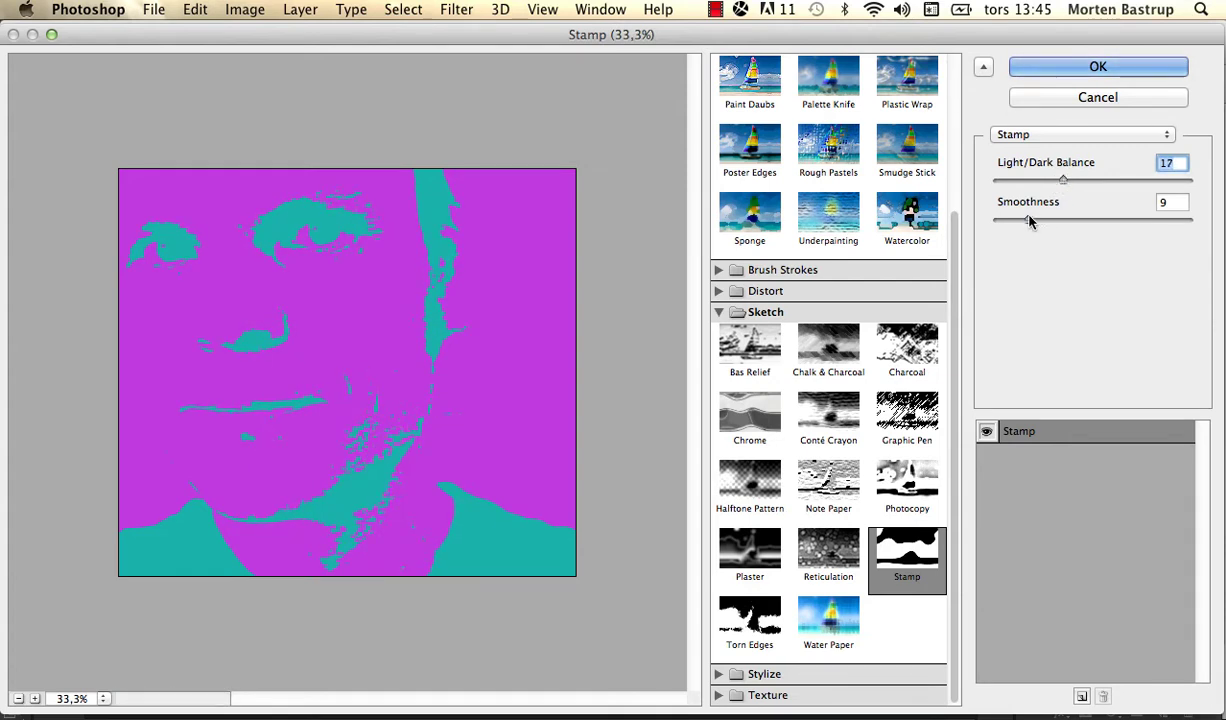
drag(1030, 222, 1027, 228)
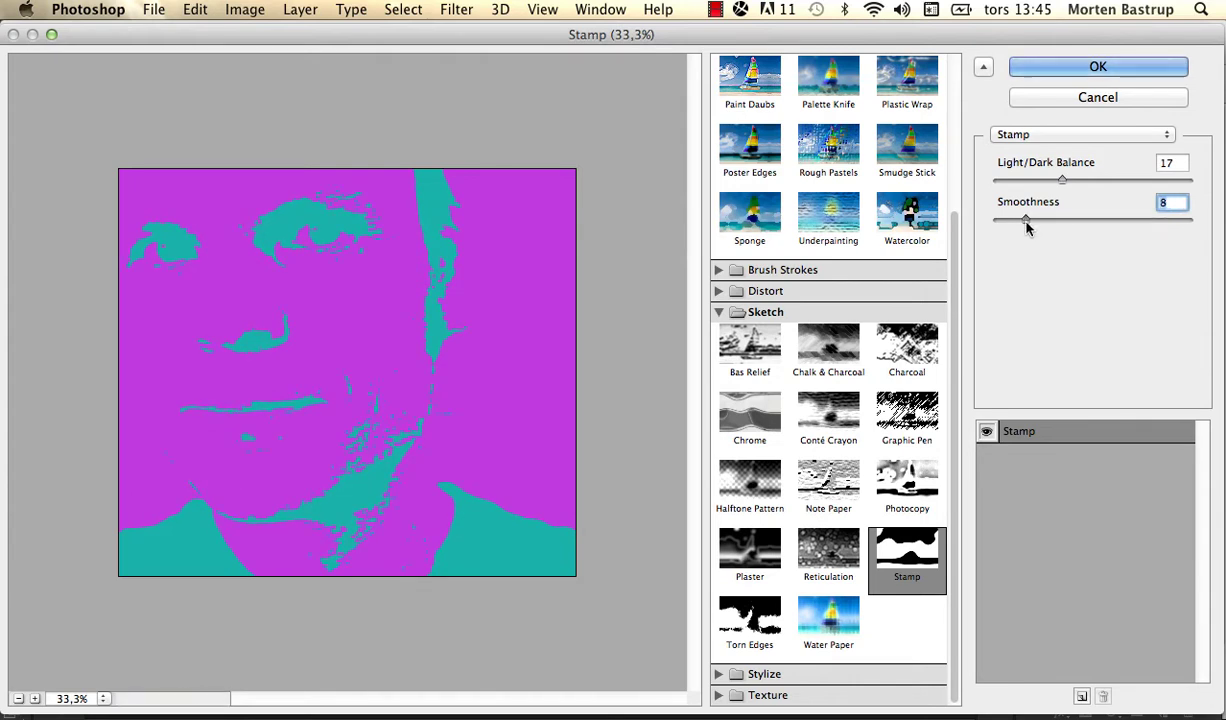
drag(1061, 184, 1063, 183)
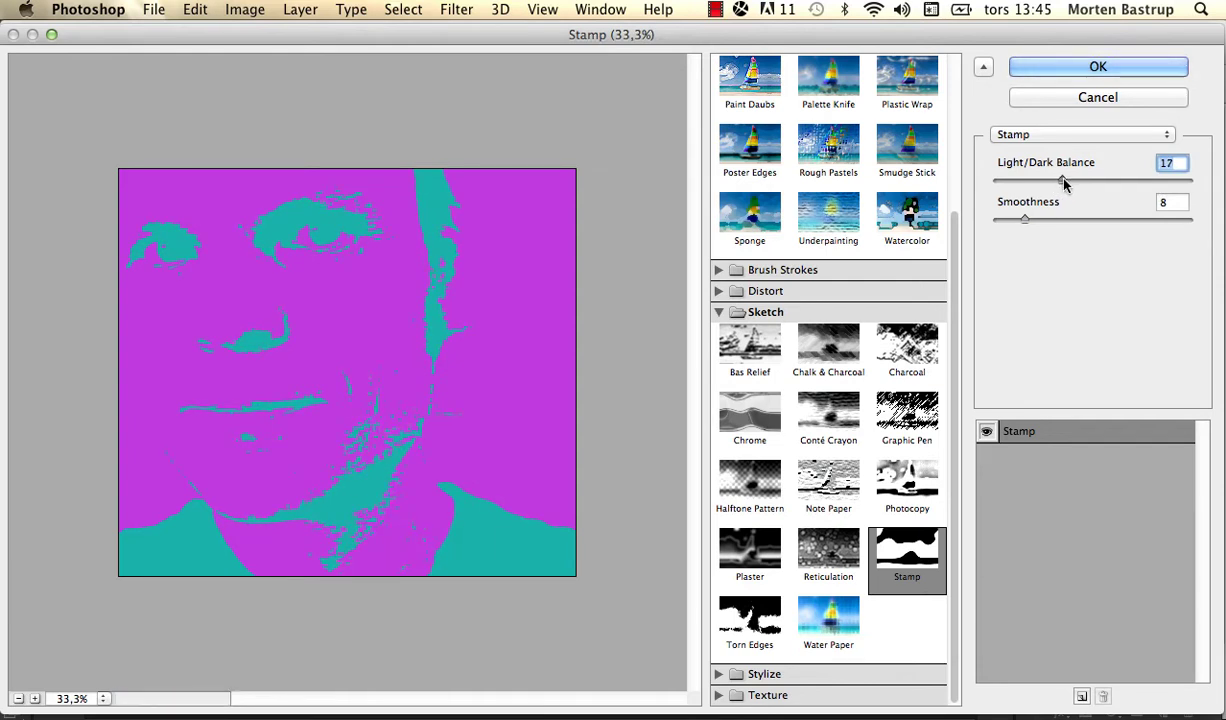
click(1099, 66)
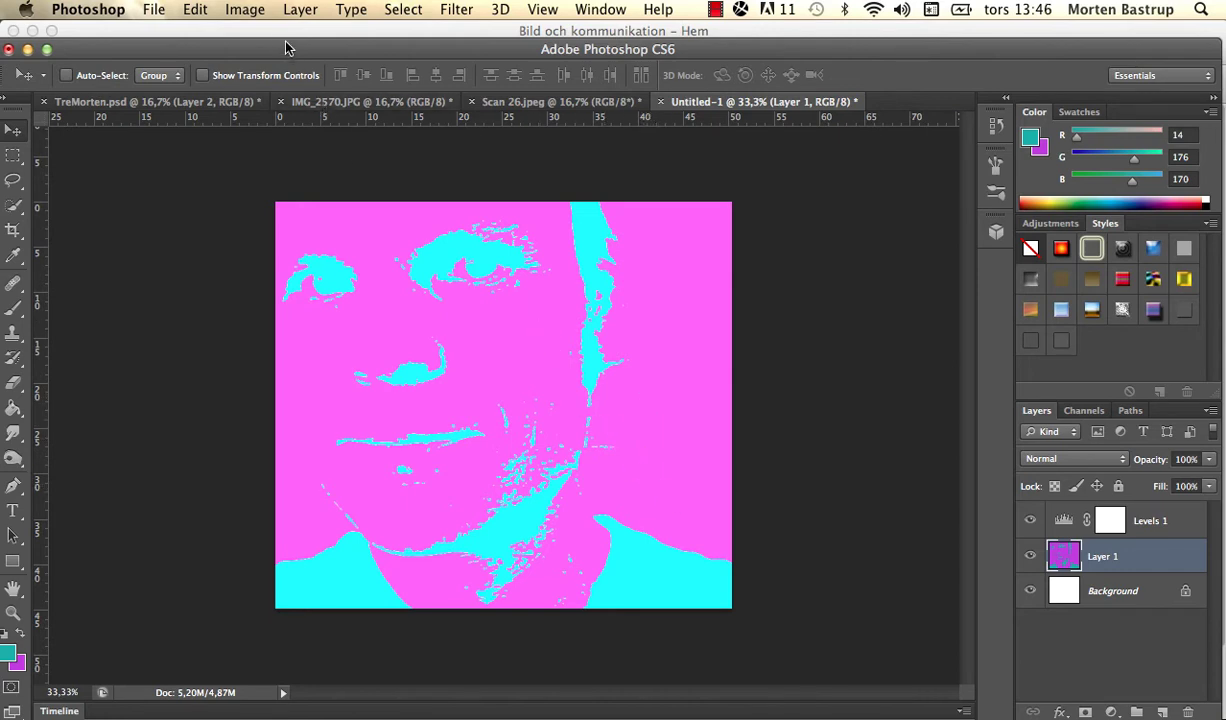
Step: Desaturate the stamped portrait on Layer 1 to remove its colours
click(247, 10)
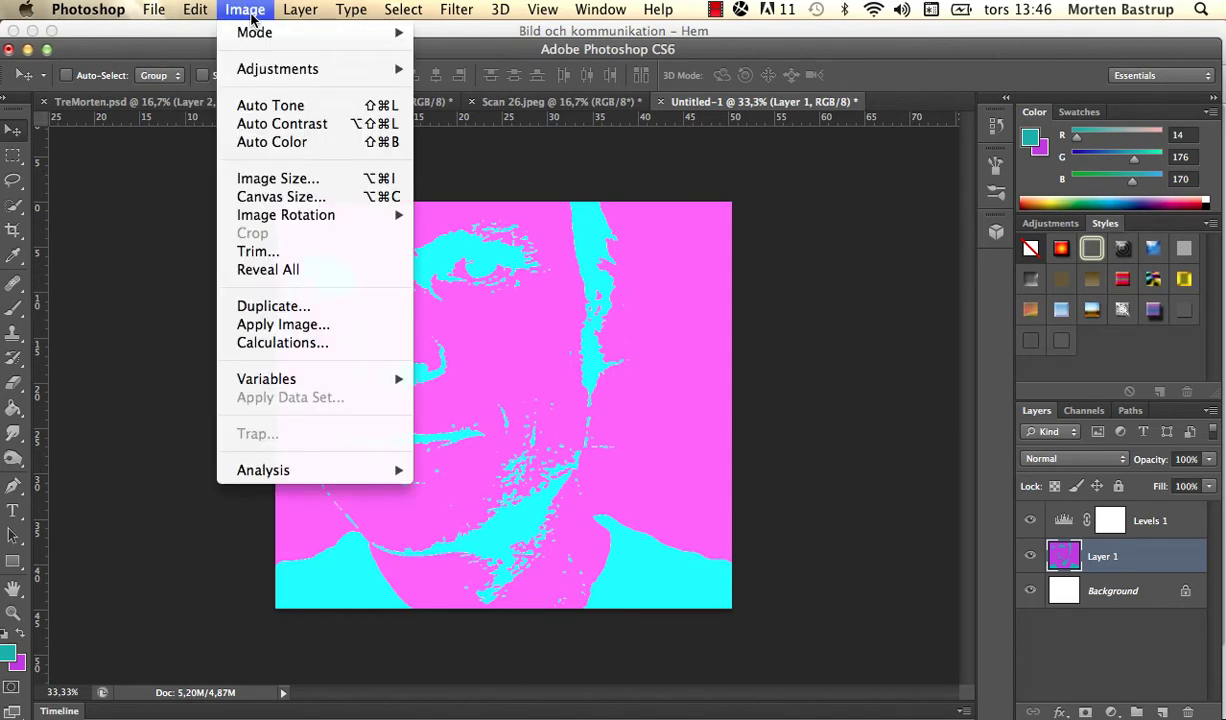
mouse_move(260, 40)
mouse_move(270, 76)
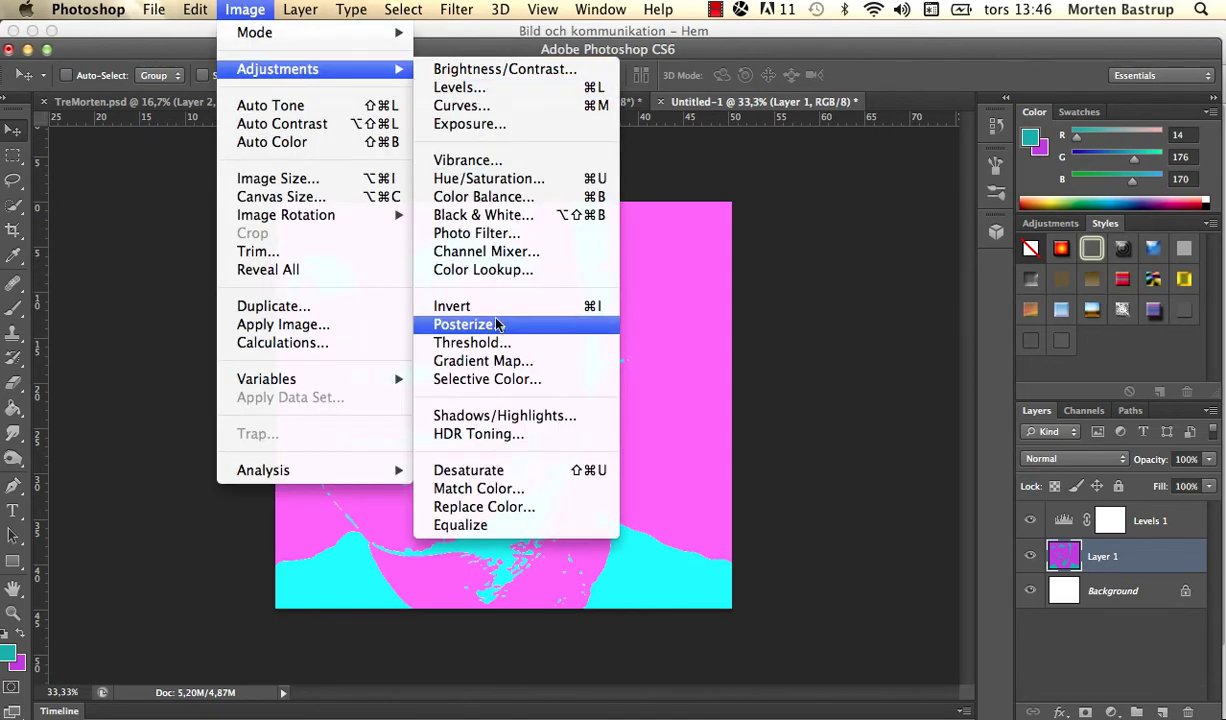
click(477, 472)
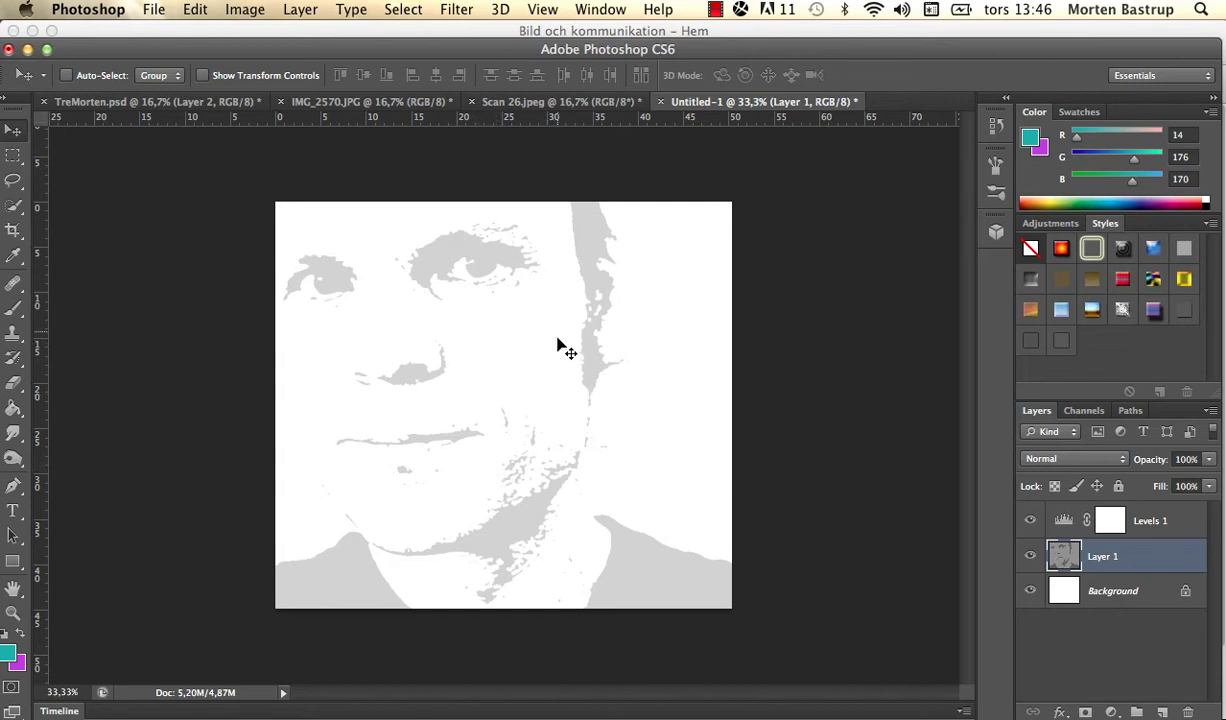
Step: Set the Levels adjustment layer's input levels to 99, 0,36 and 132 to turn the portrait pure black and white
double_click(1063, 521)
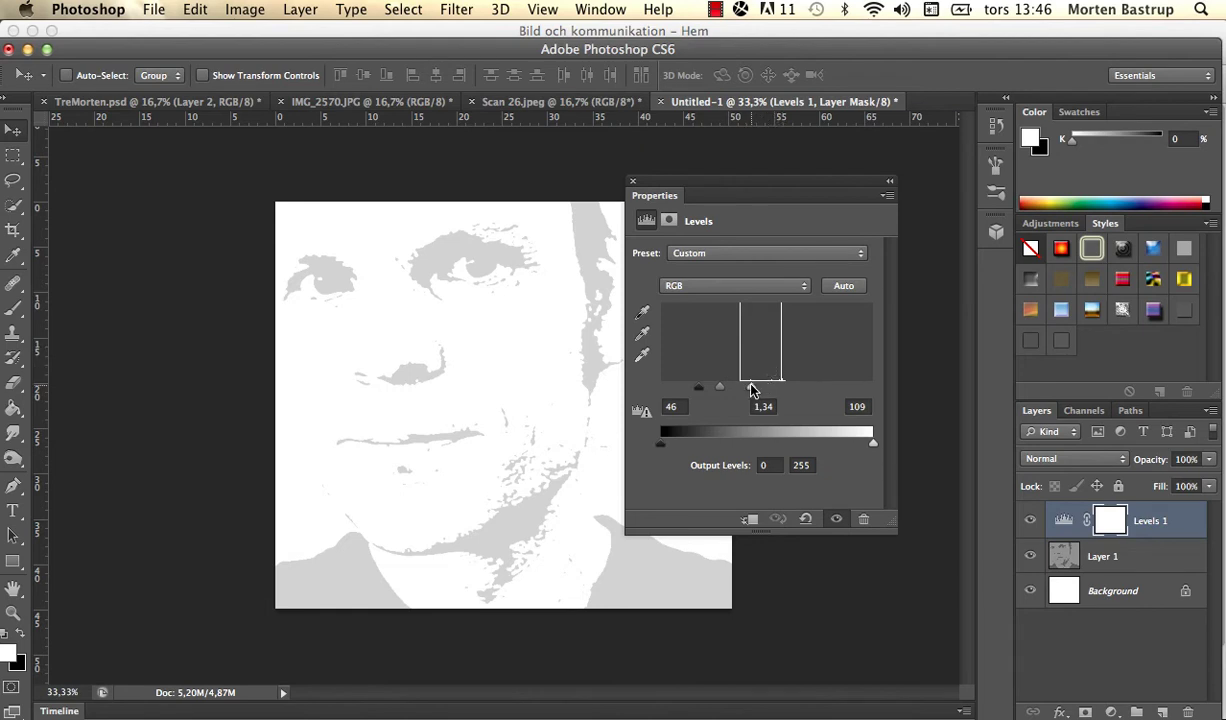
mouse_move(752, 390)
mouse_down()
mouse_move(771, 391)
mouse_move(720, 393)
mouse_move(742, 393)
mouse_up()
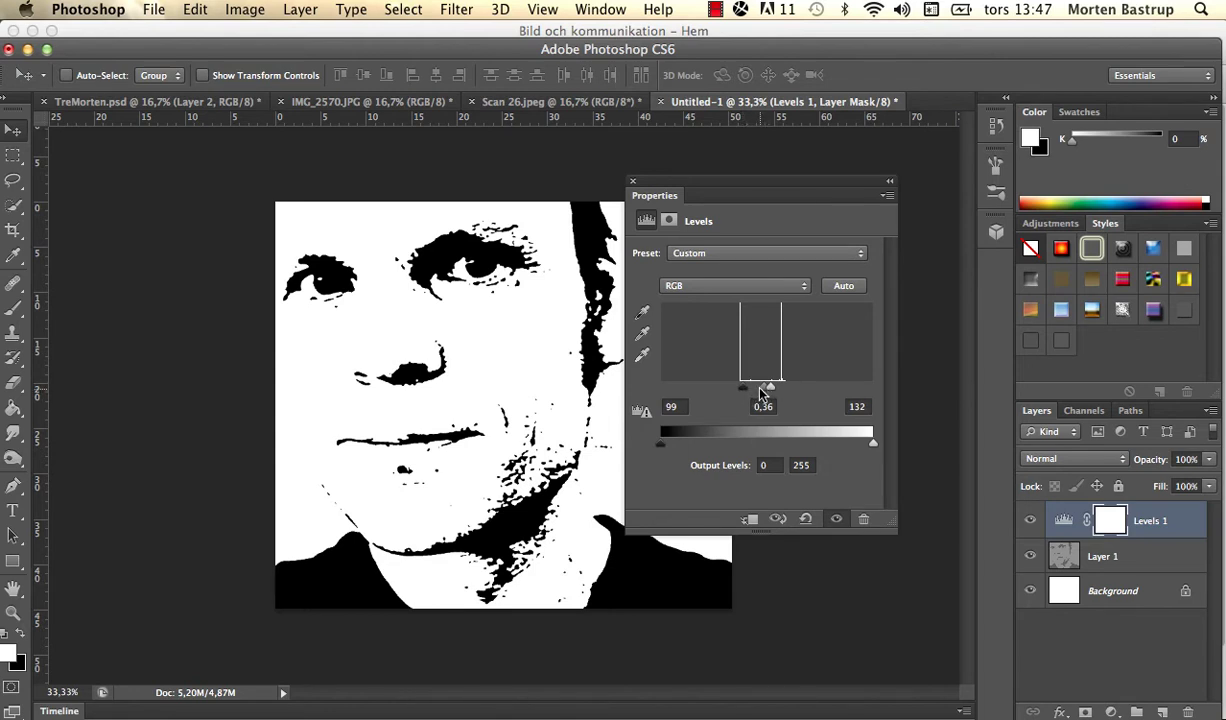
Step: Set the Levels adjustment's midtone input level to 1,00, slightly lower its white input level and close the settings
drag(765, 392, 757, 392)
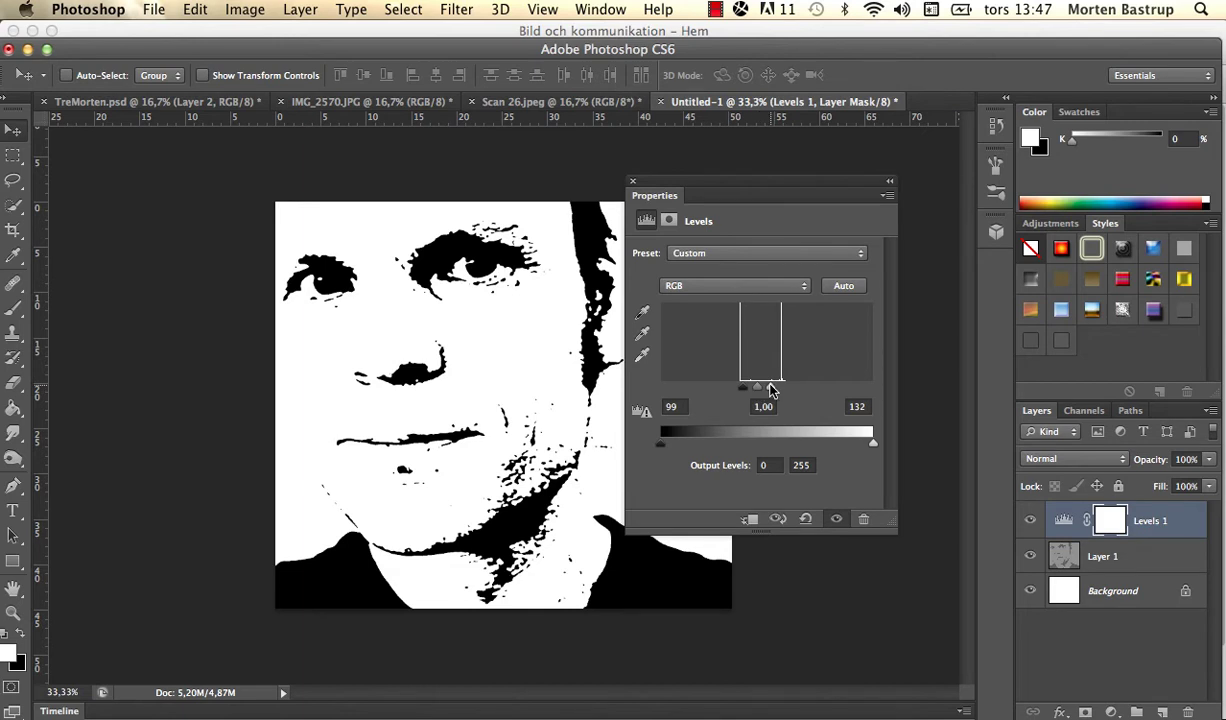
drag(769, 386, 766, 386)
click(632, 184)
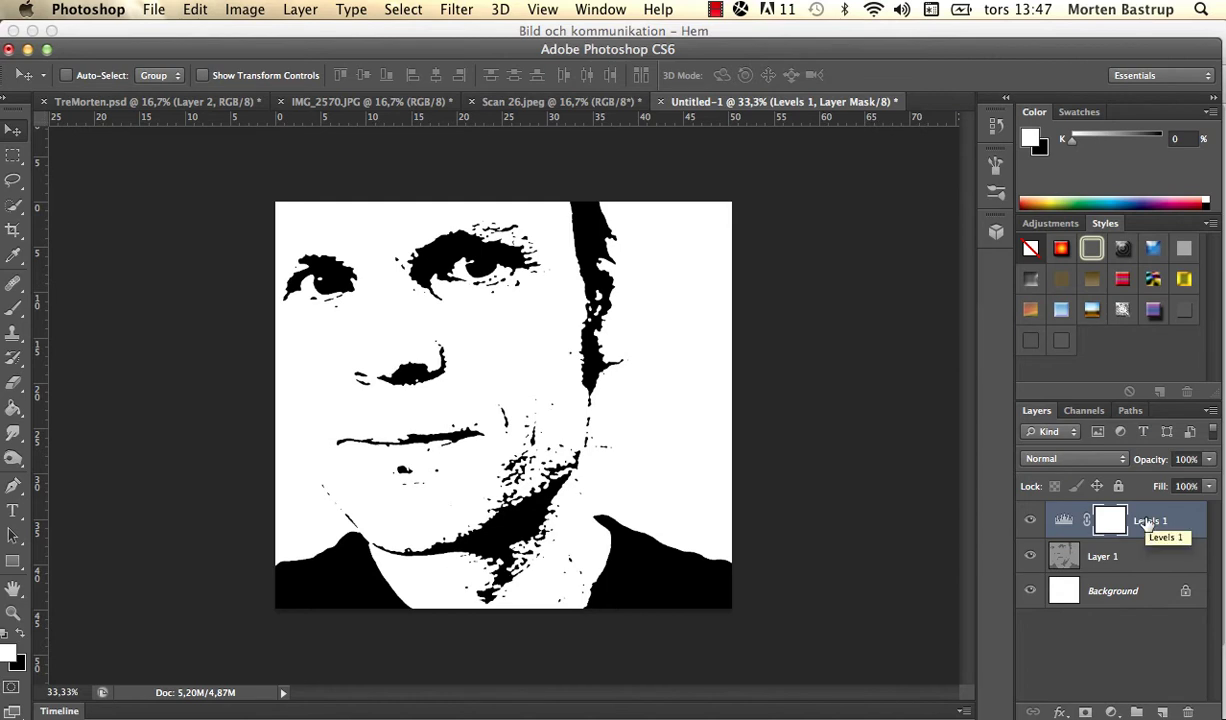
Step: Add a new layer above Levels 1 and choose turquoise 19b9b3 as the foreground colour for the Brush tool
click(1162, 714)
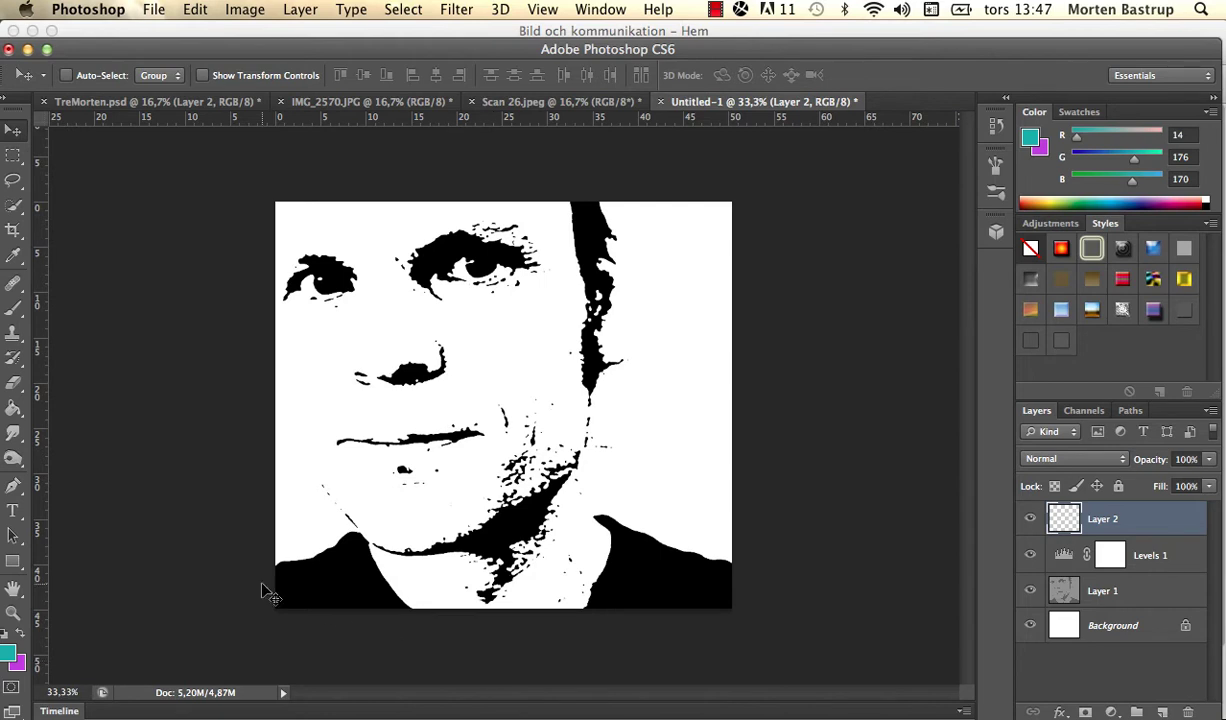
click(13, 310)
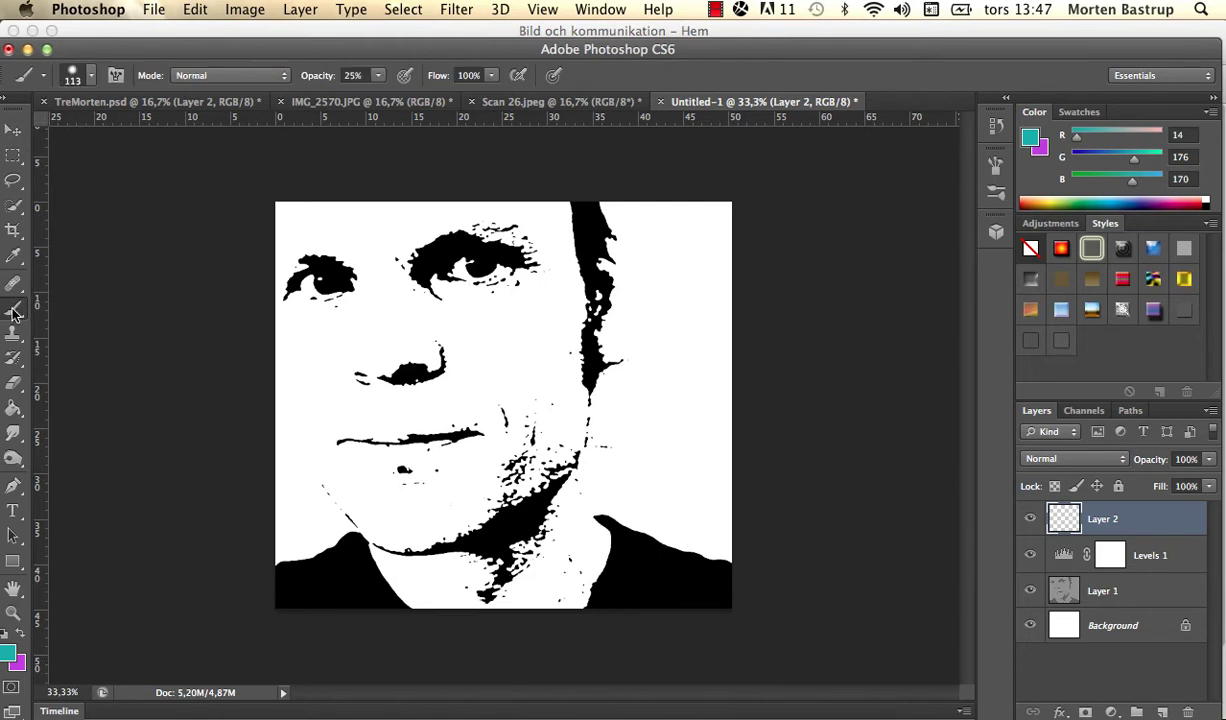
click(8, 652)
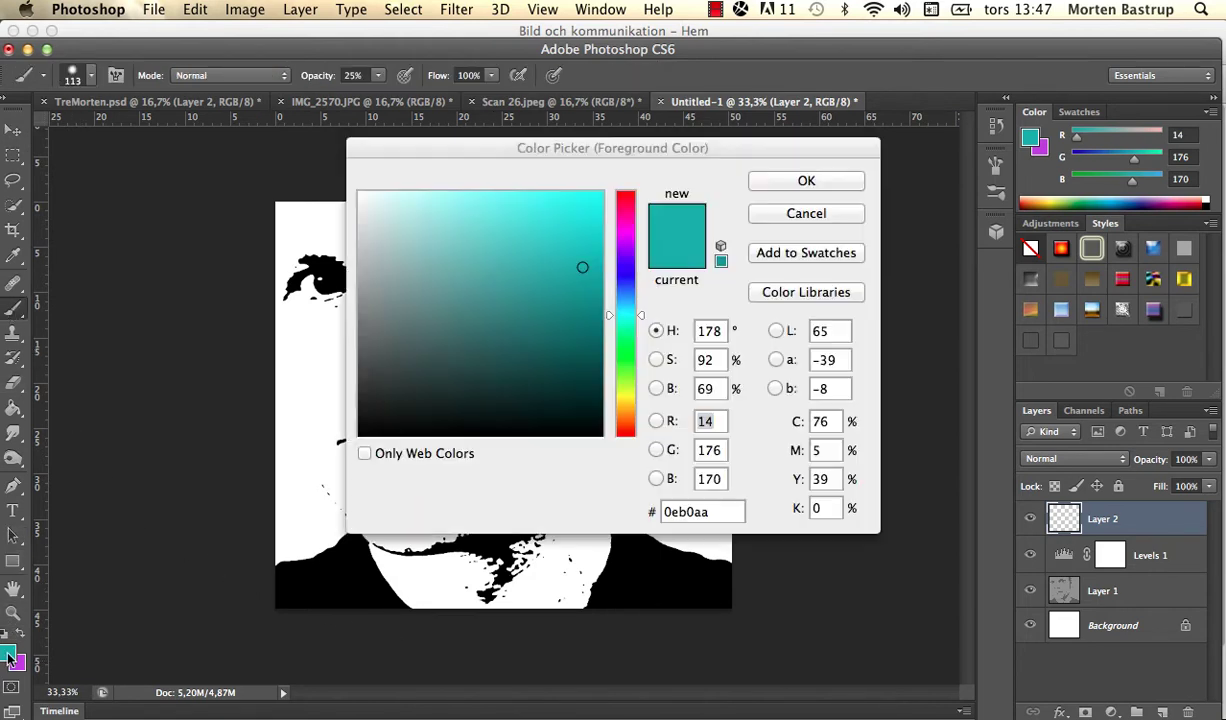
click(569, 259)
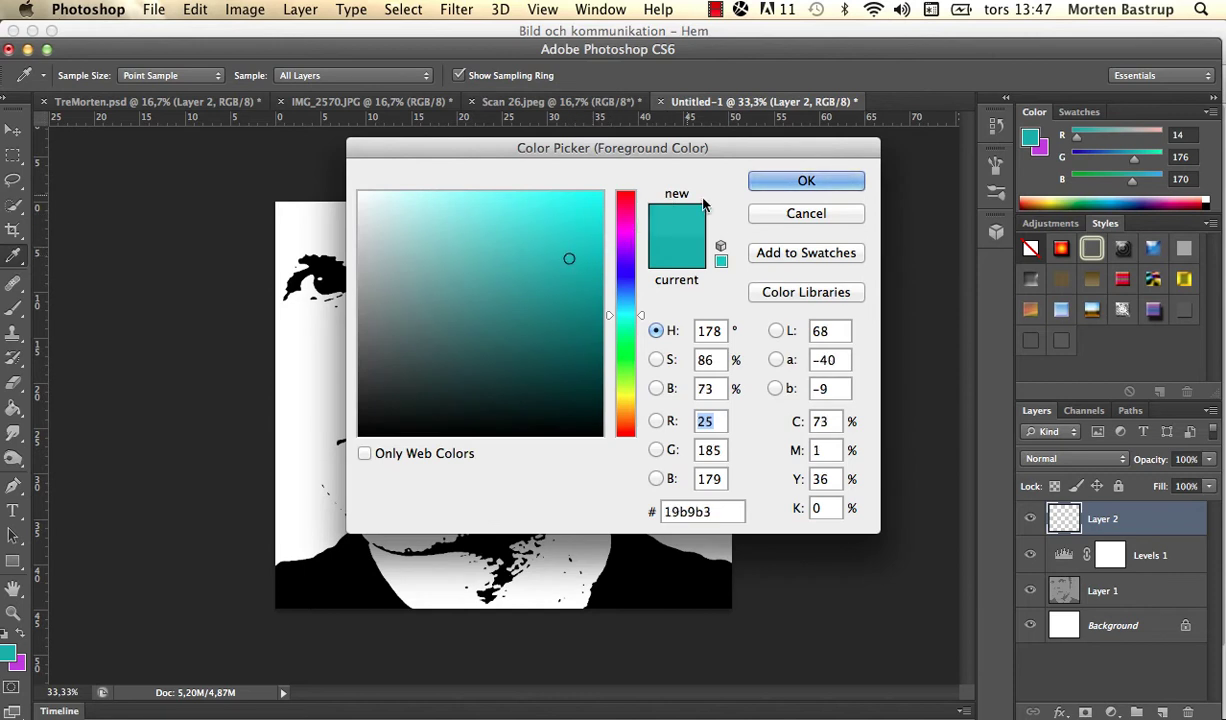
click(797, 181)
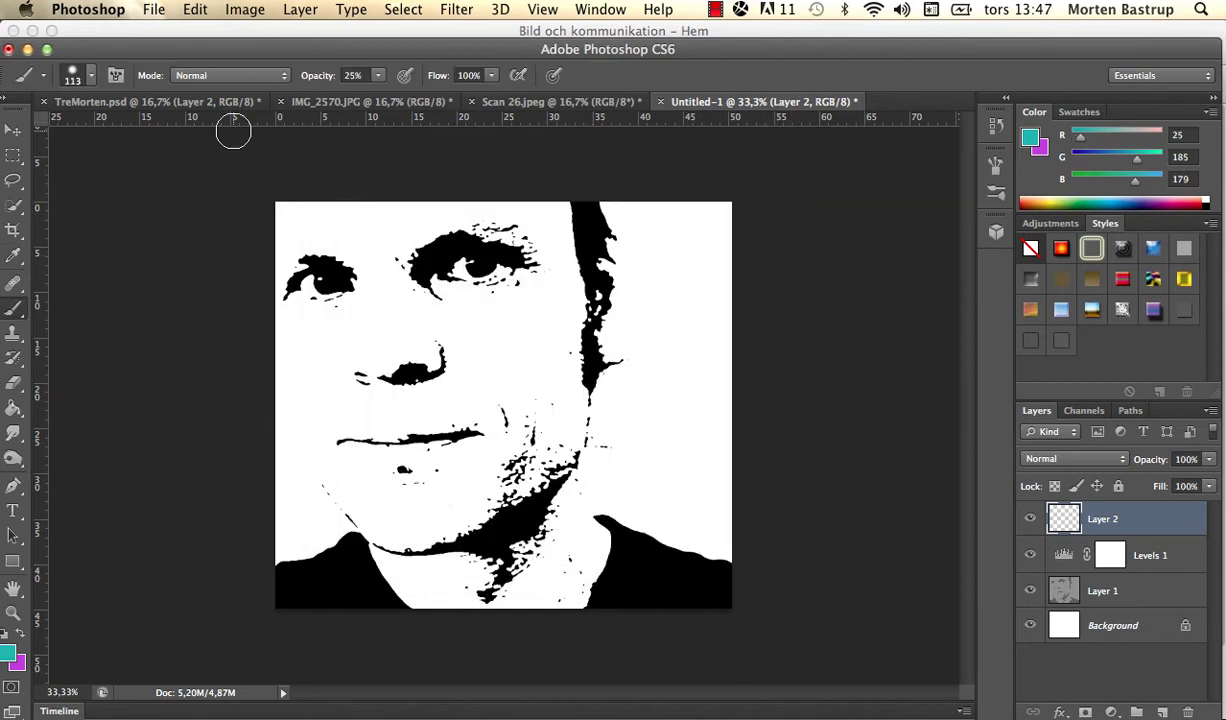
Step: Paint turquoise over the face and neck on Layer 2 with a soft round brush, starting at 95 px and 0% hardness
click(92, 77)
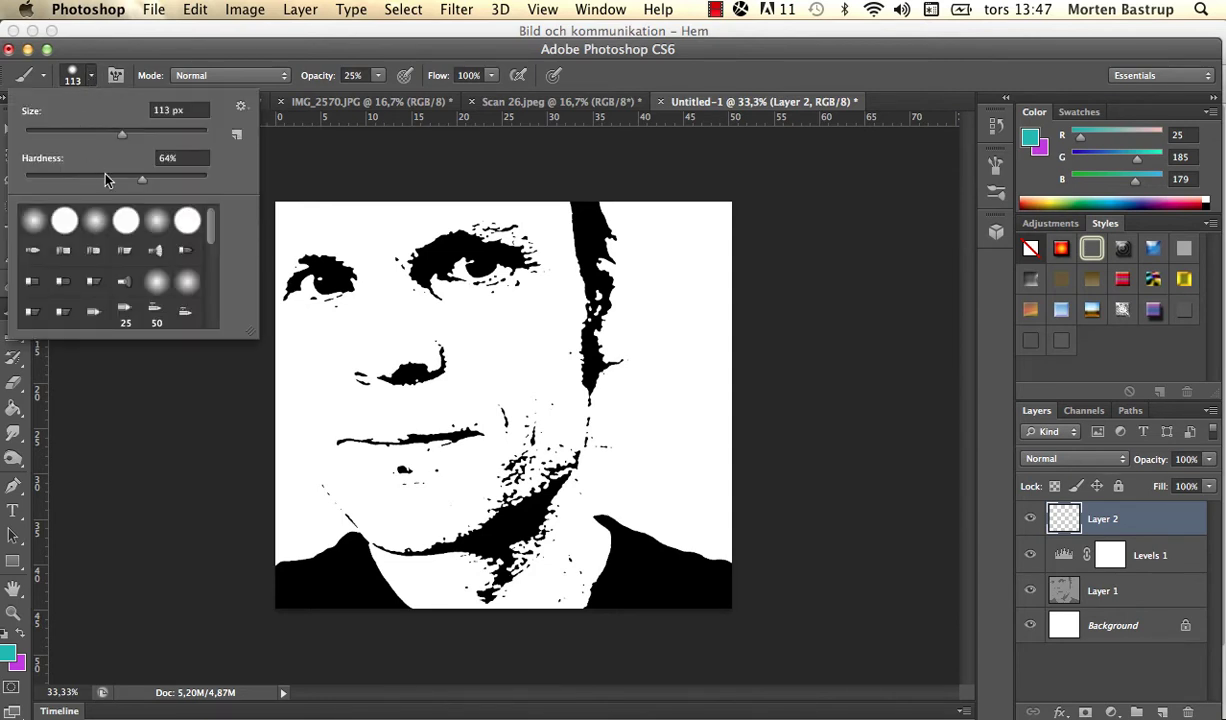
click(35, 225)
drag(120, 140, 111, 140)
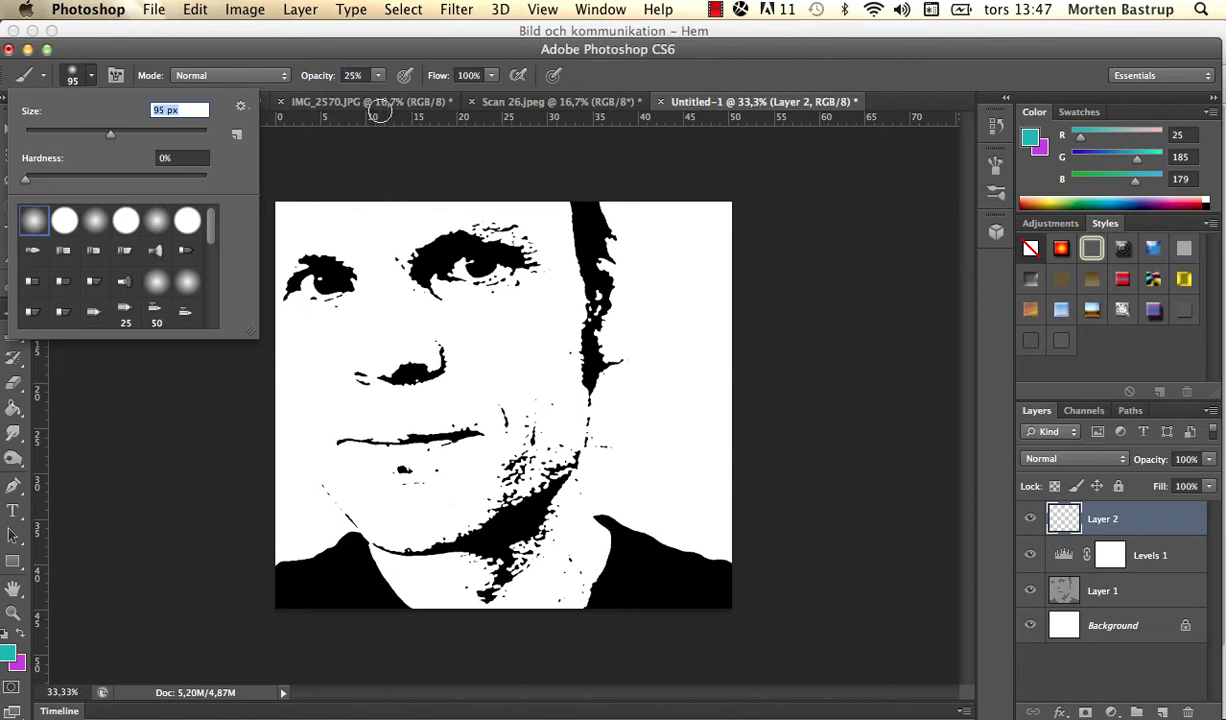
click(383, 153)
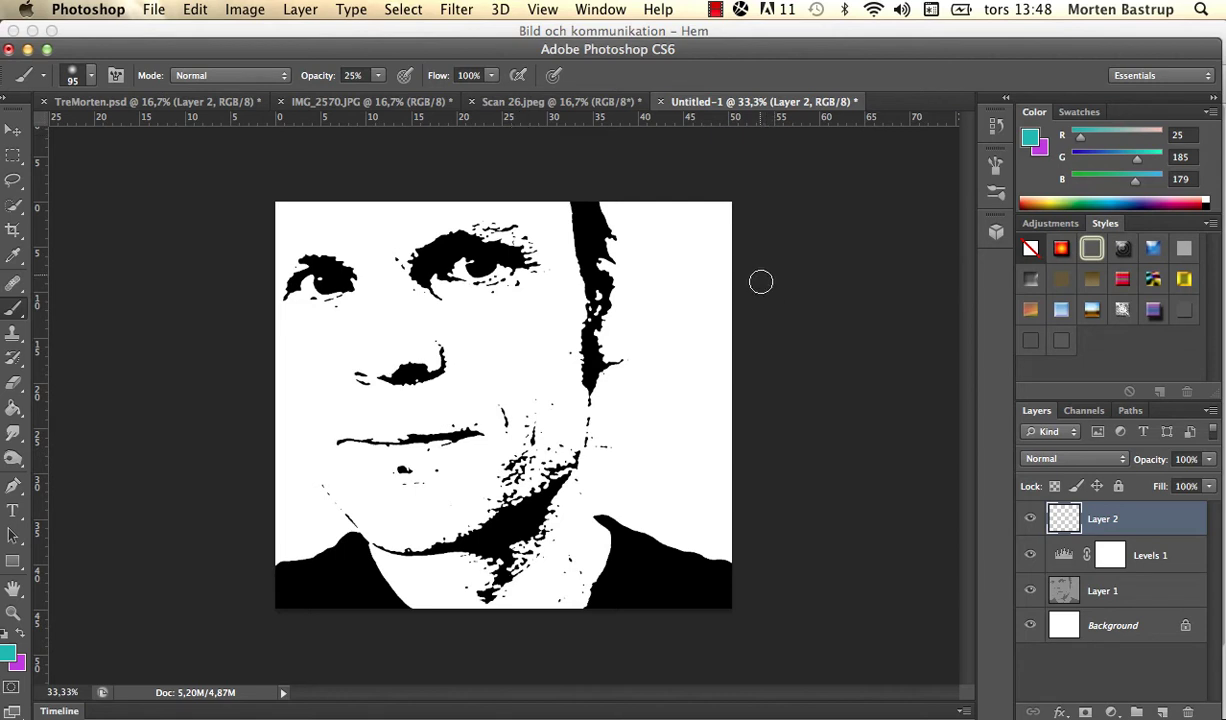
mouse_move(561, 237)
mouse_down()
mouse_move(487, 225)
mouse_move(536, 217)
mouse_move(348, 222)
mouse_move(504, 213)
mouse_move(316, 205)
mouse_move(293, 208)
mouse_move(278, 240)
mouse_move(353, 256)
mouse_move(355, 229)
mouse_move(326, 219)
mouse_move(291, 228)
mouse_move(407, 240)
mouse_move(394, 256)
mouse_move(461, 222)
mouse_move(533, 244)
mouse_move(525, 230)
mouse_move(545, 240)
mouse_move(567, 303)
mouse_move(567, 261)
mouse_move(578, 321)
mouse_move(590, 282)
mouse_up()
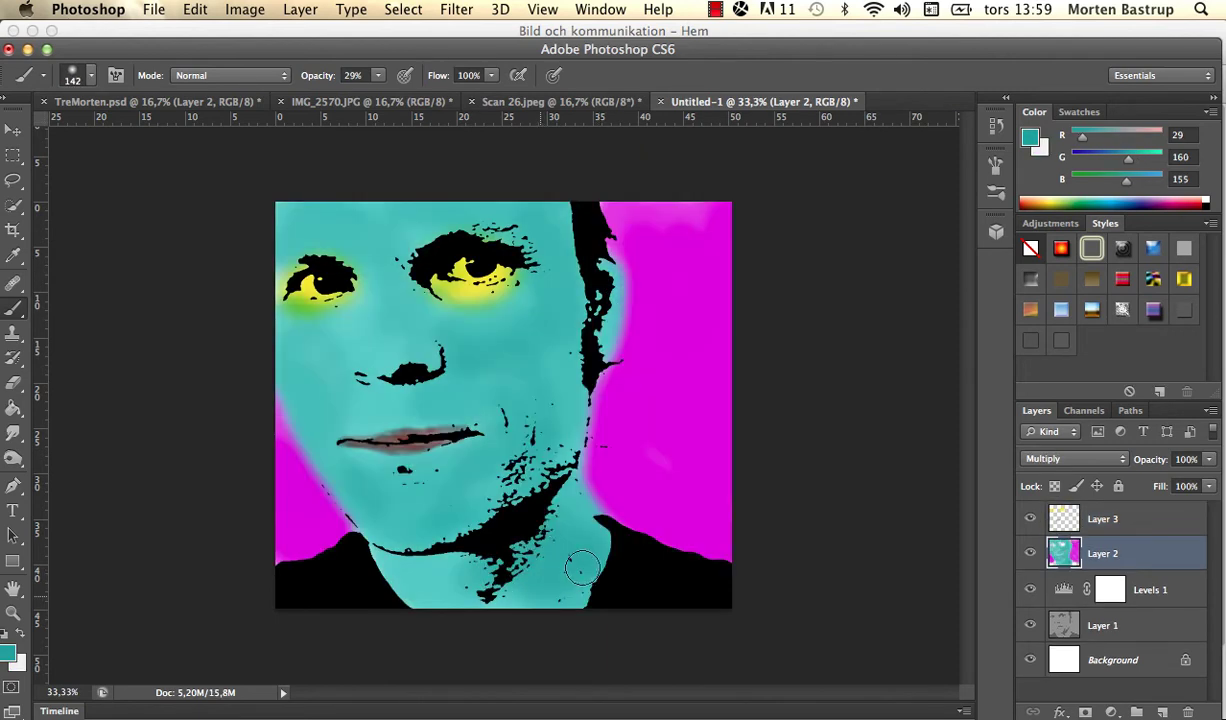
mouse_move(571, 506)
mouse_down()
mouse_move(606, 565)
mouse_move(558, 568)
mouse_move(578, 526)
mouse_move(604, 547)
mouse_move(493, 576)
mouse_up()
Step: Add a new layer above Layer 3 and select the whole canvas with the Rectangular Marquee tool
key(alt+bracketright)
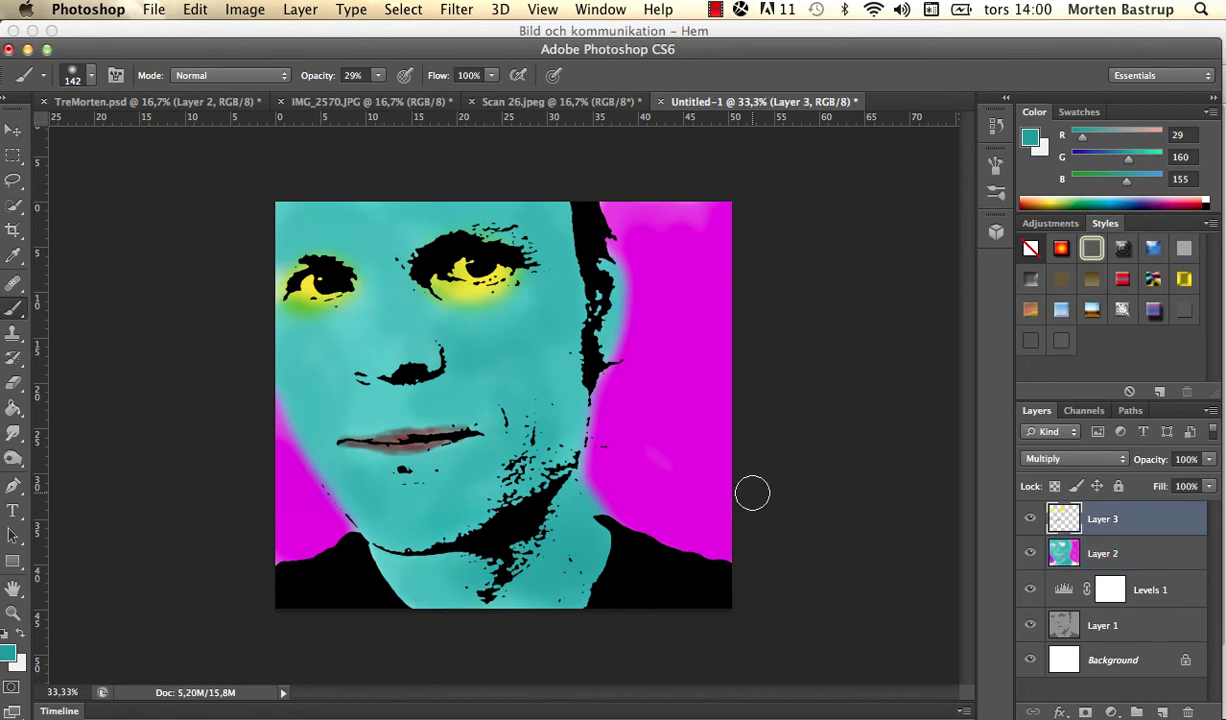
click(1163, 711)
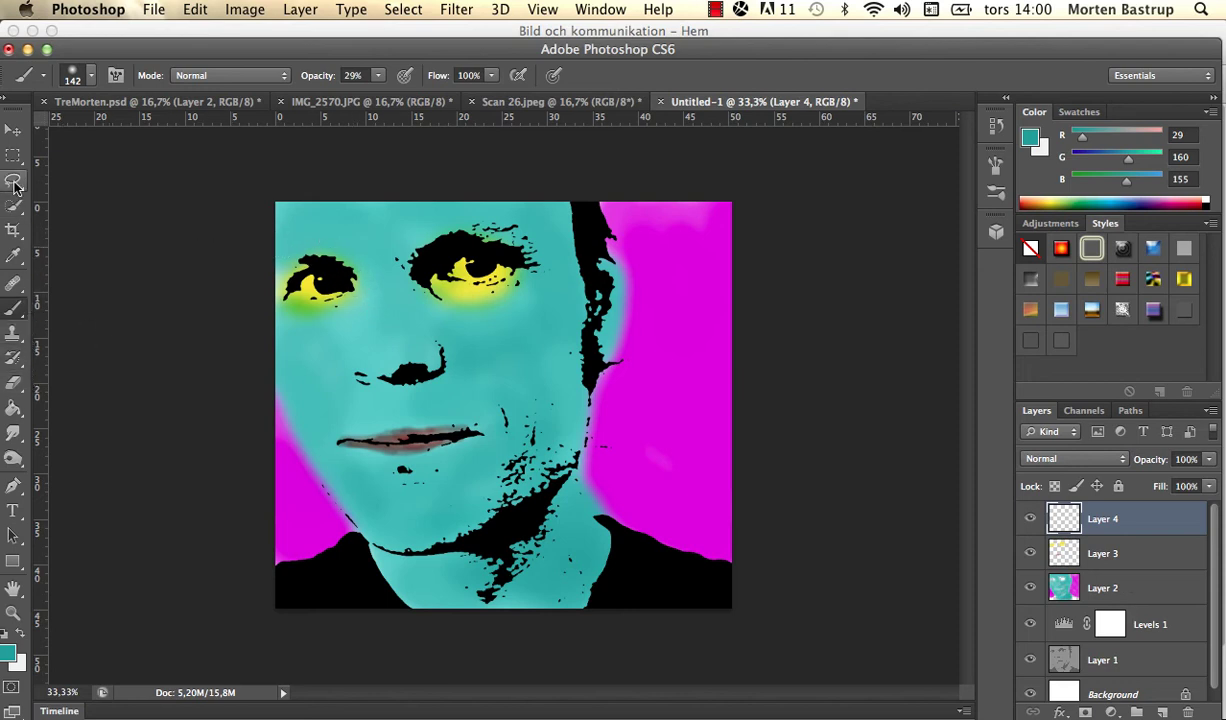
drag(13, 155, 48, 175)
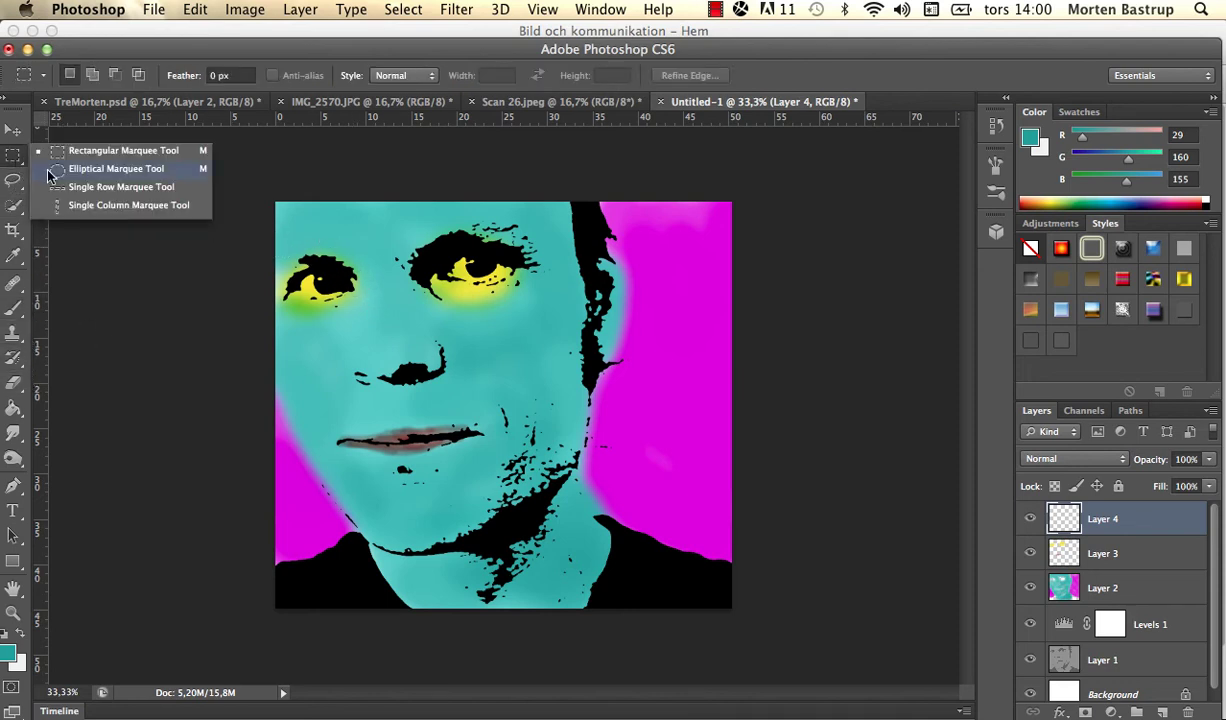
click(275, 200)
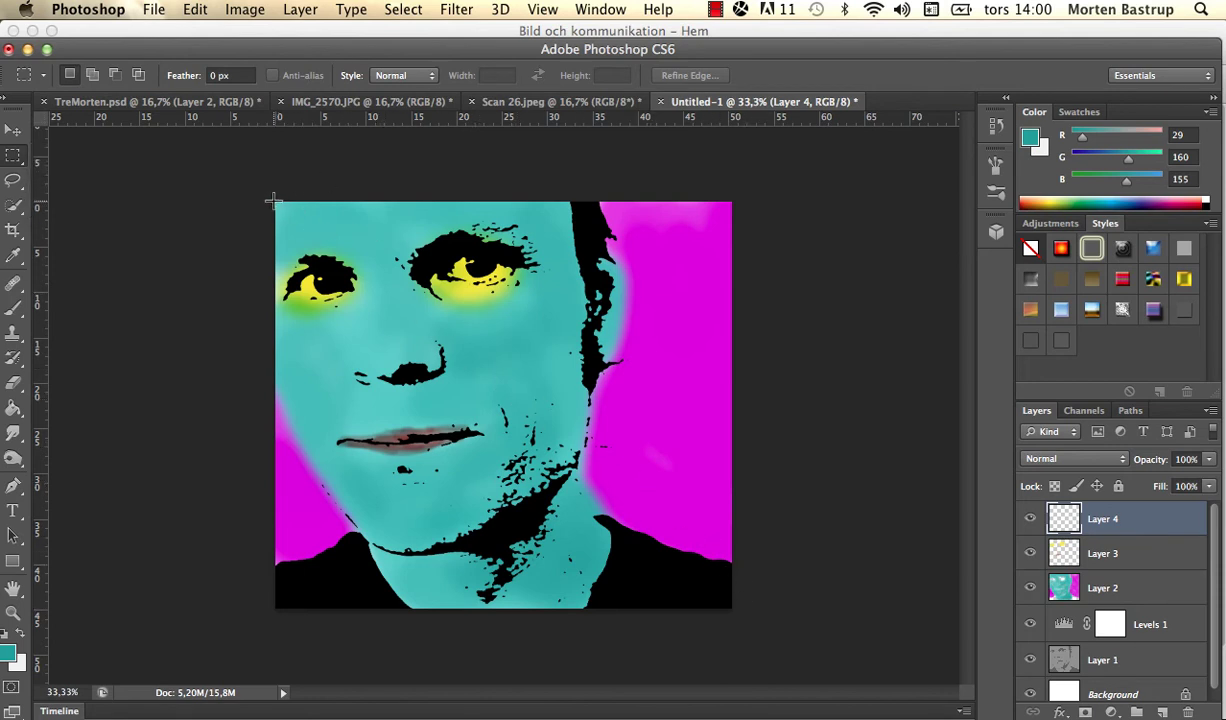
drag(275, 201, 769, 627)
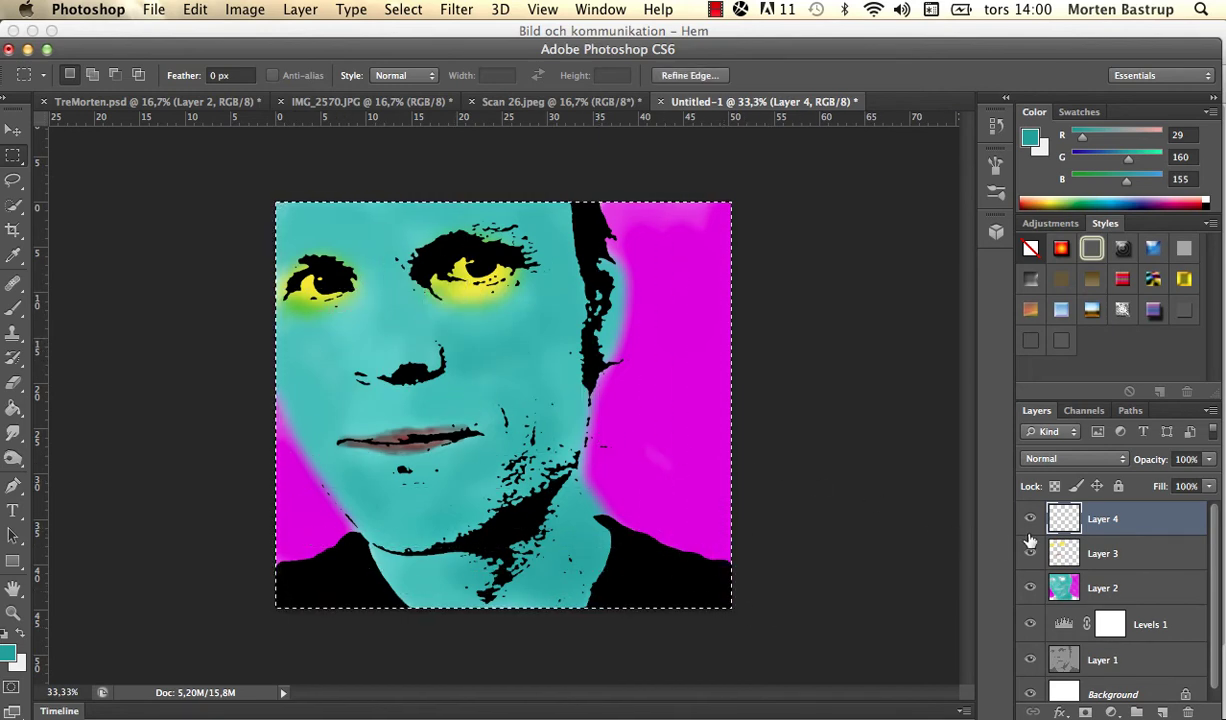
Step: Set up the Paint Bucket with Pattern as the fill source, after briefly switching it to Foreground
click(20, 411)
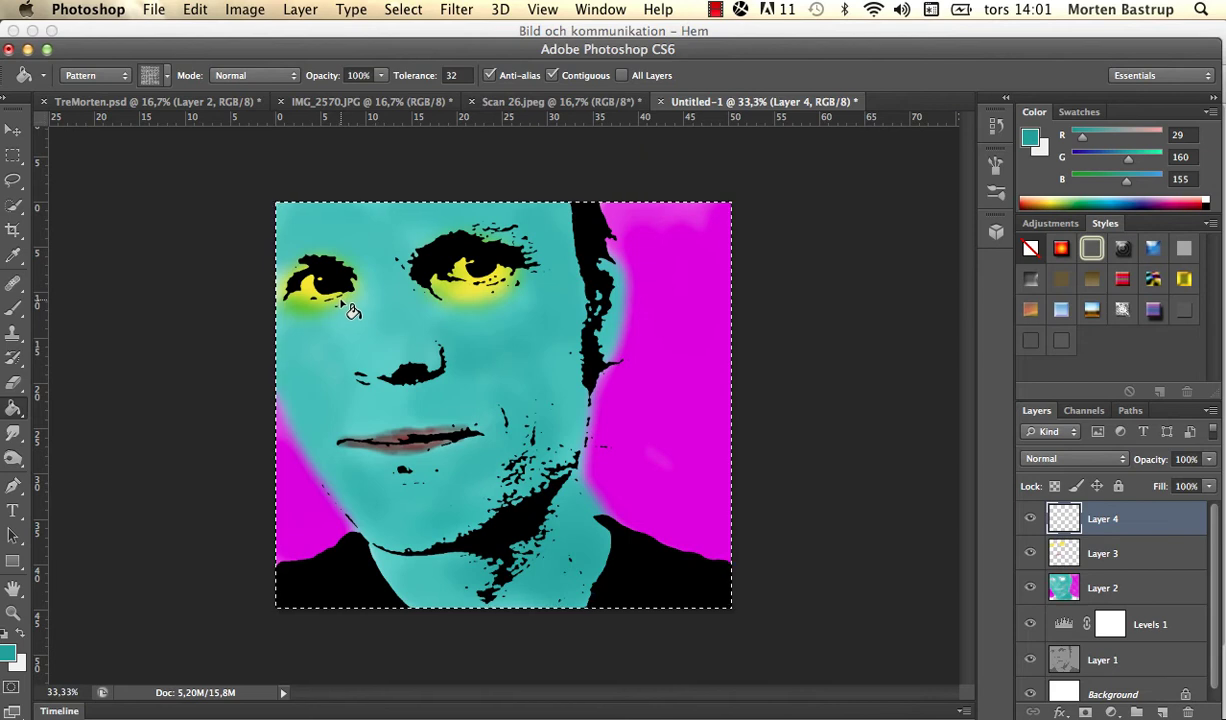
click(125, 83)
click(125, 69)
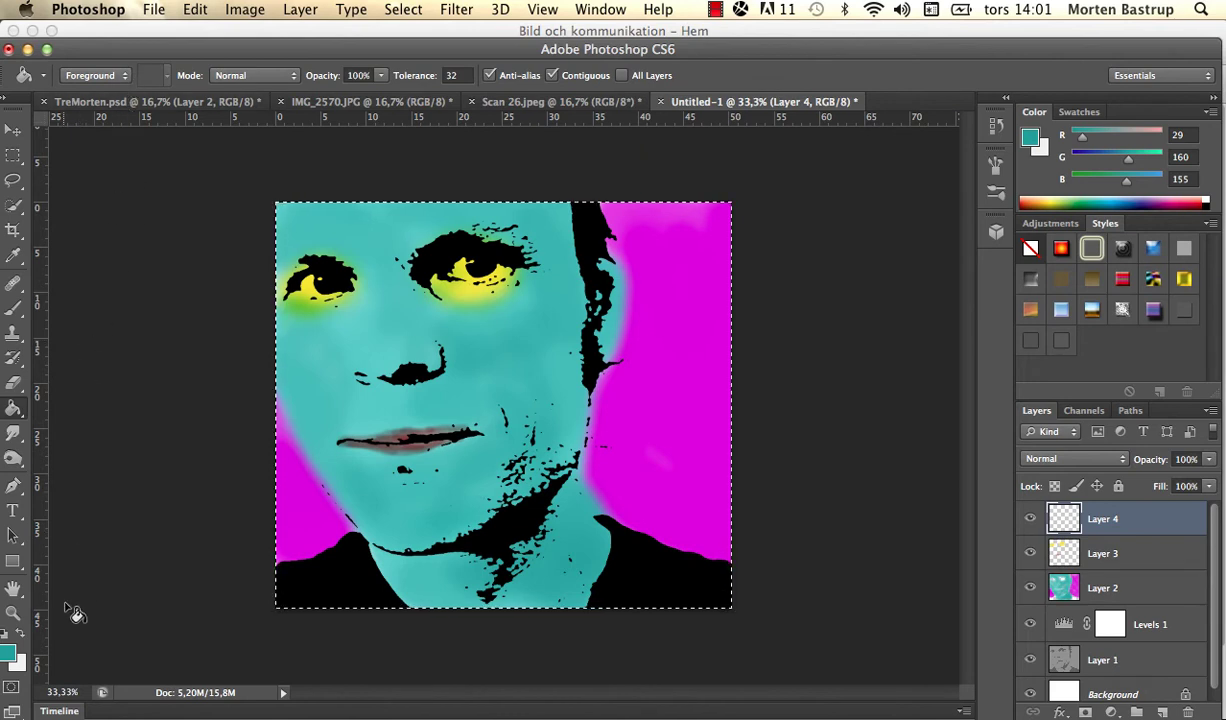
click(122, 82)
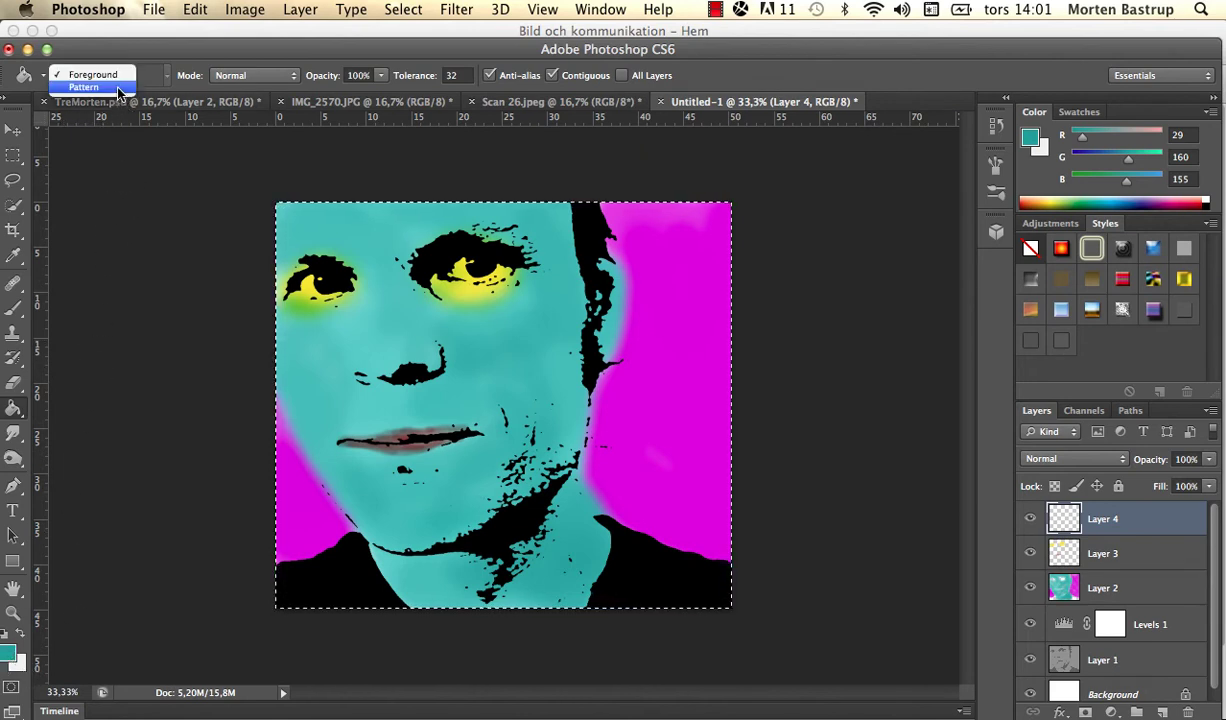
click(118, 89)
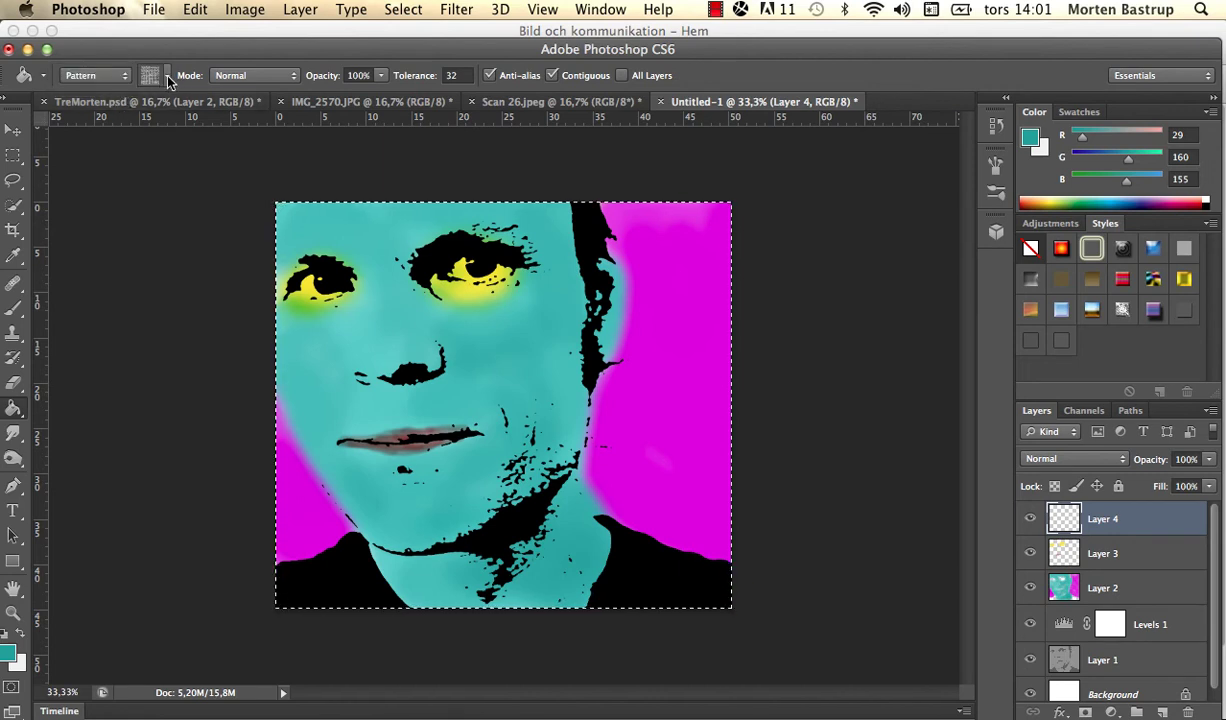
Step: Append the Artists Brushes Canvas patterns to the library and fill the selection on Layer 4 with the grey woven canvas pattern
click(167, 76)
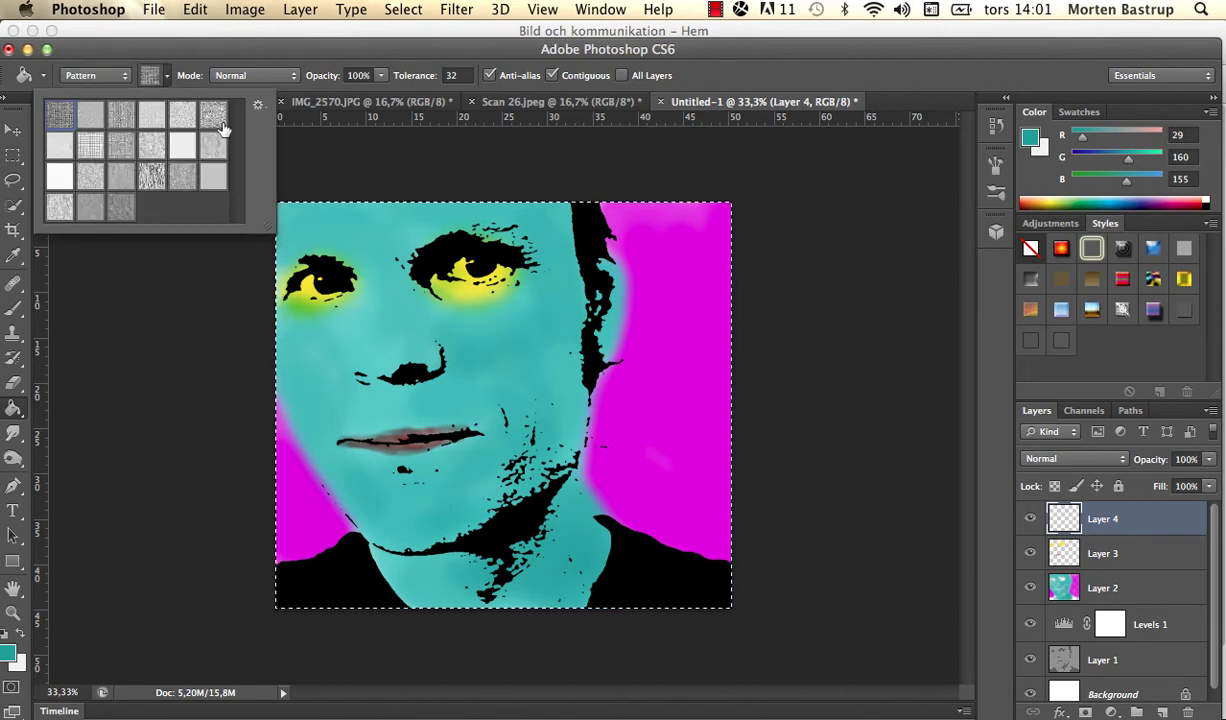
click(258, 105)
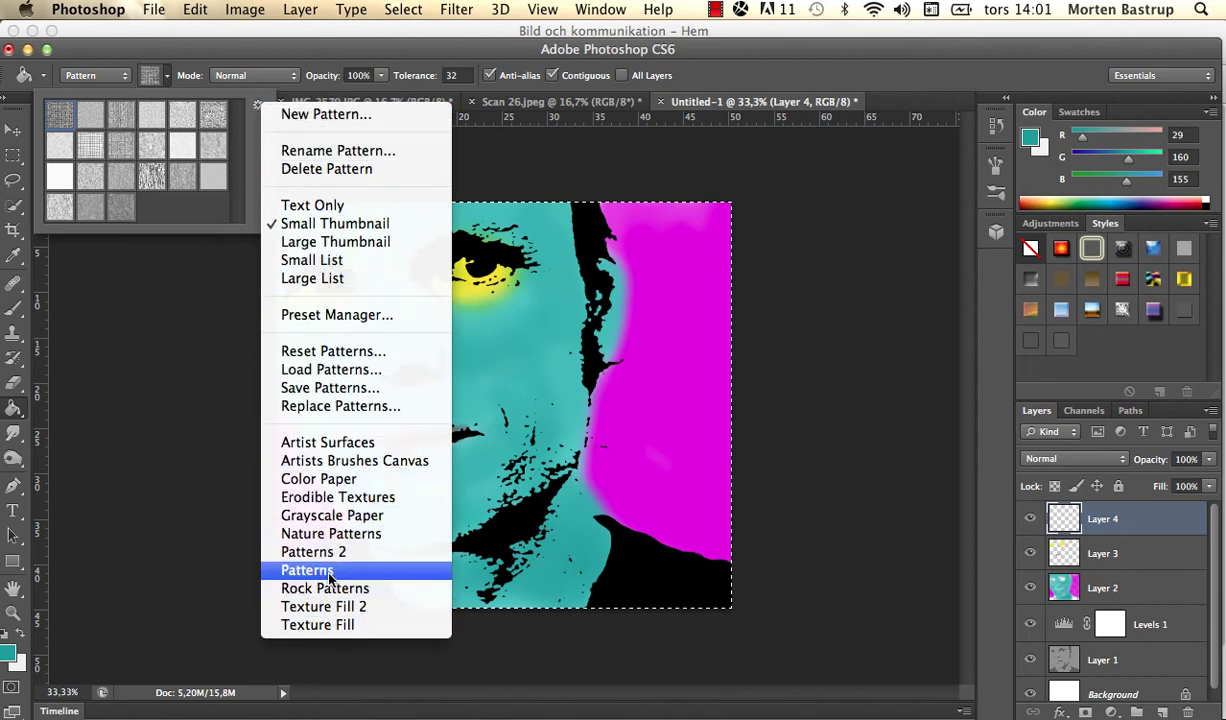
click(344, 463)
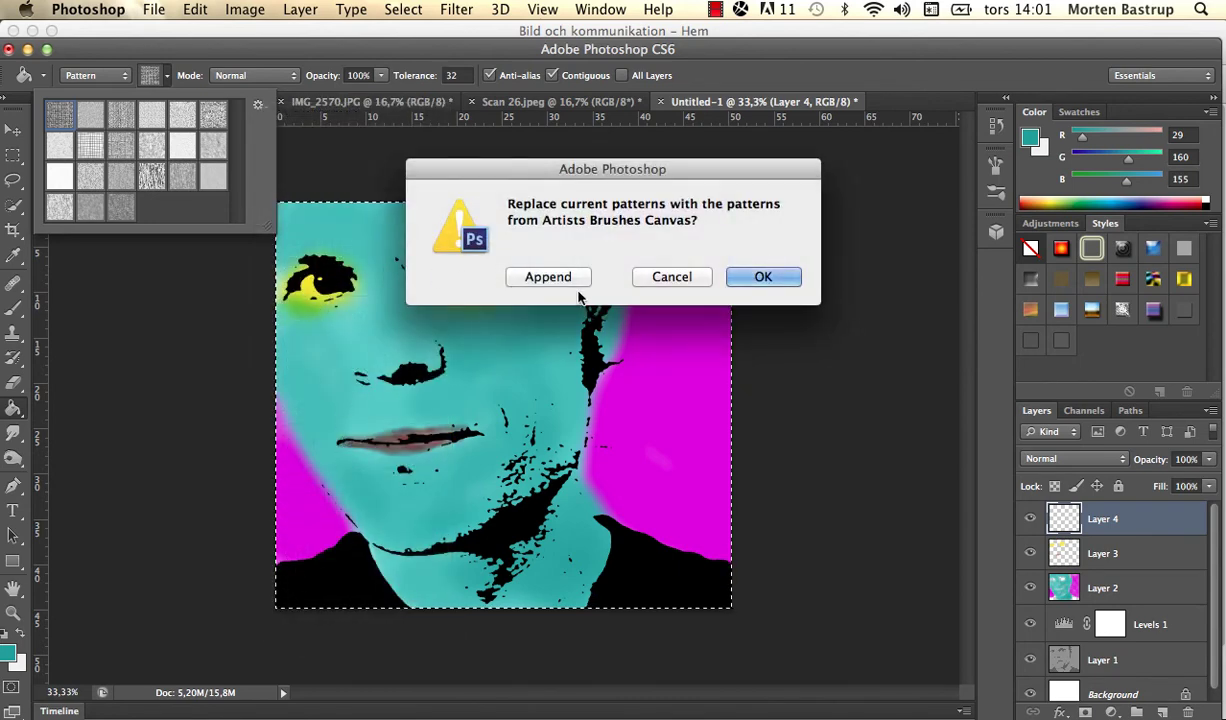
click(550, 277)
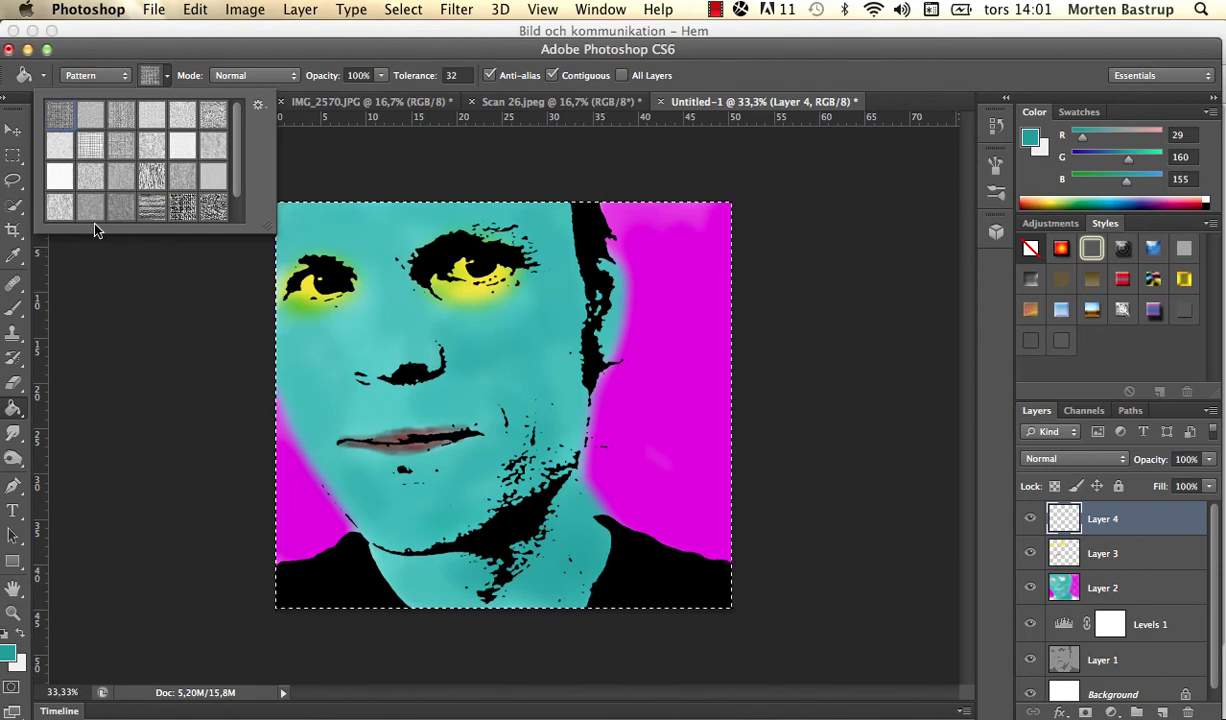
click(372, 348)
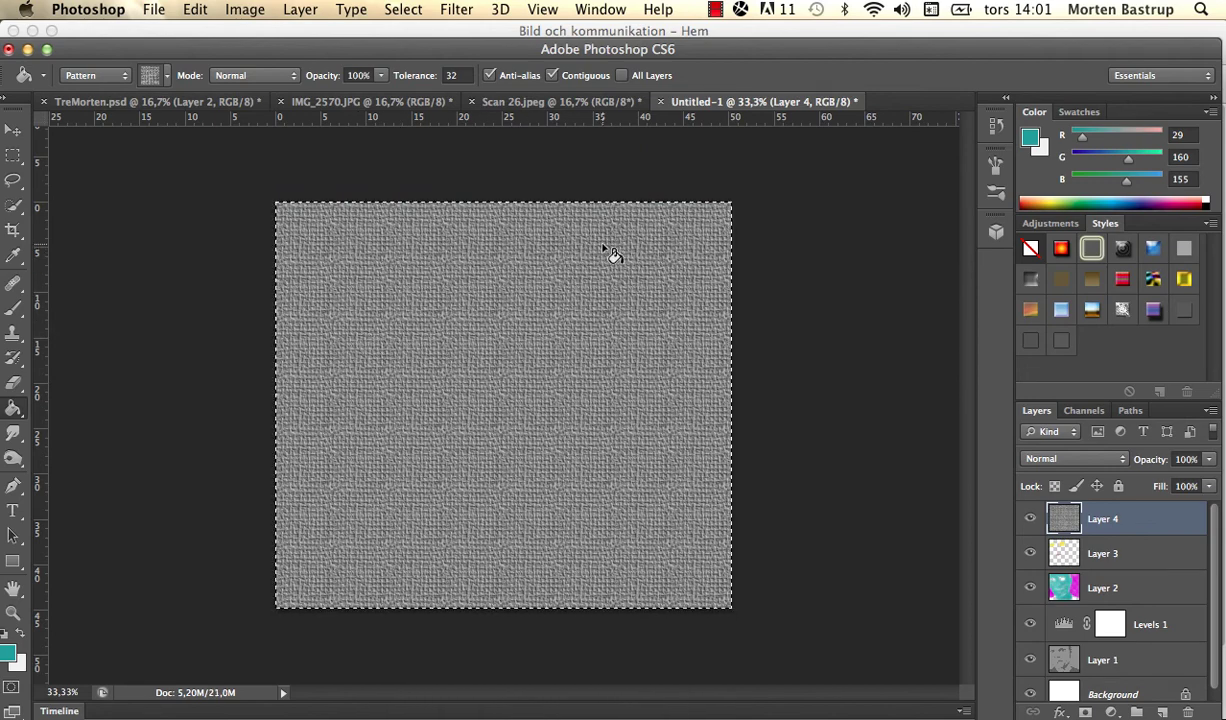
Step: Try a lower opacity on the canvas pattern layer and restore it to 100%
click(1120, 463)
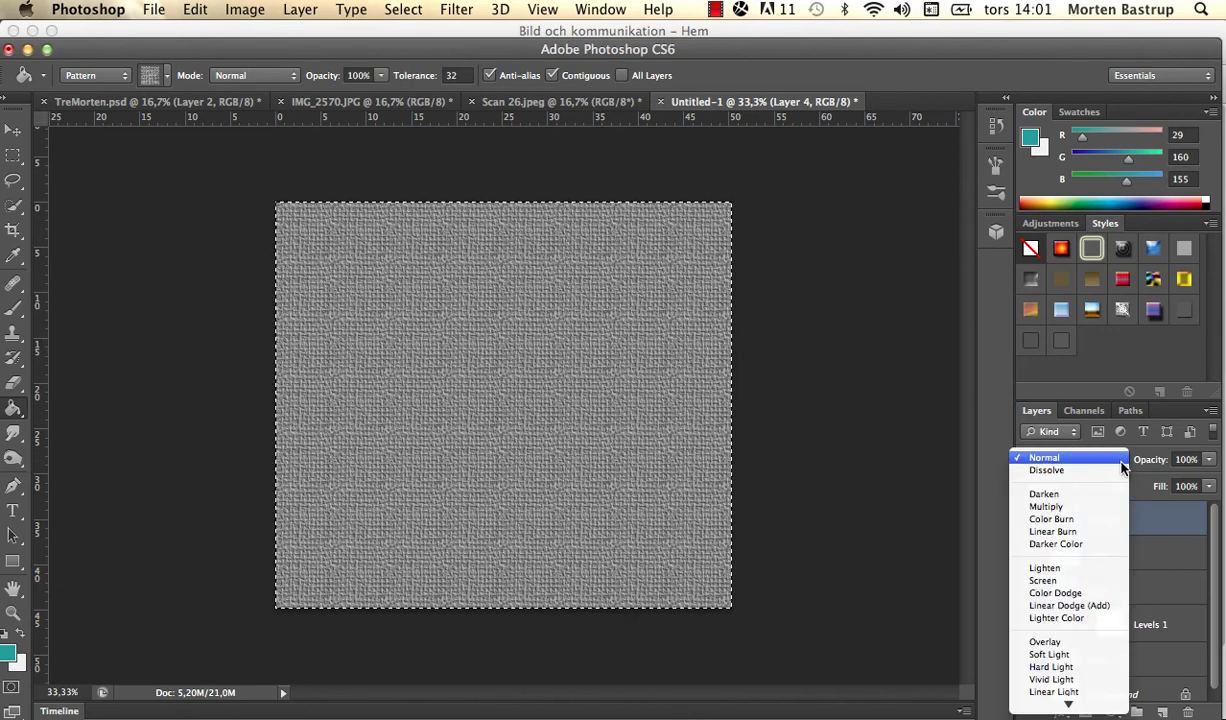
click(1210, 462)
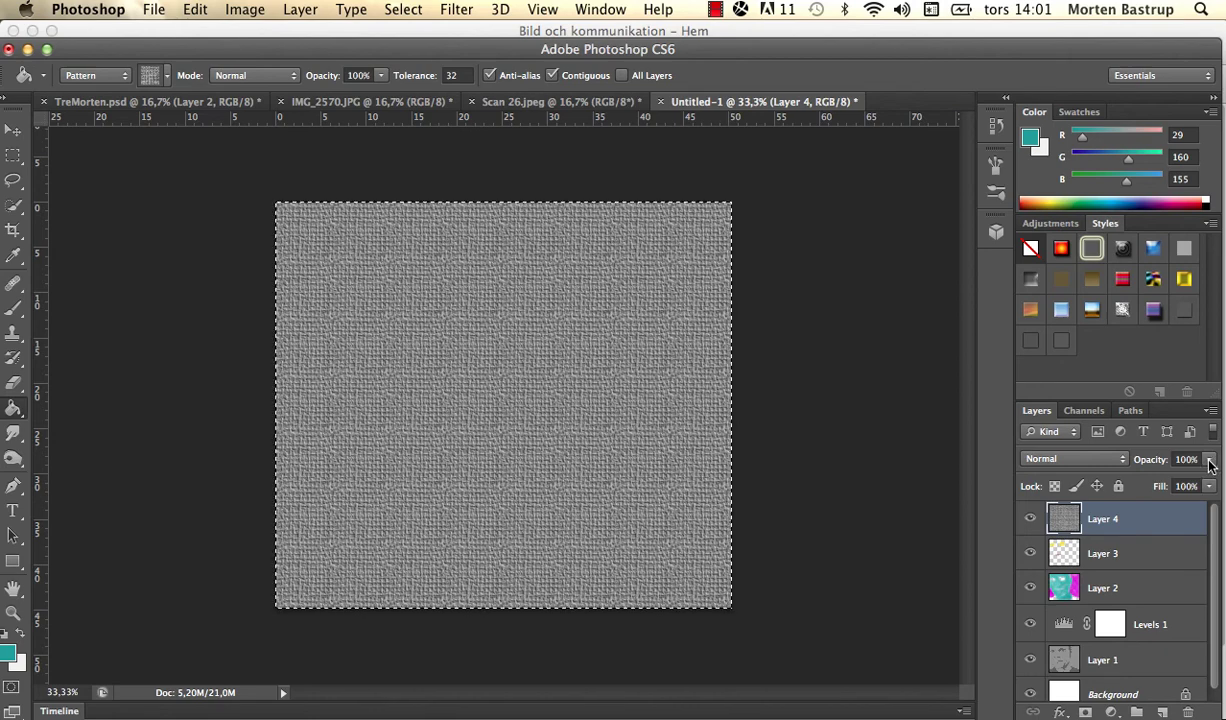
click(1210, 462)
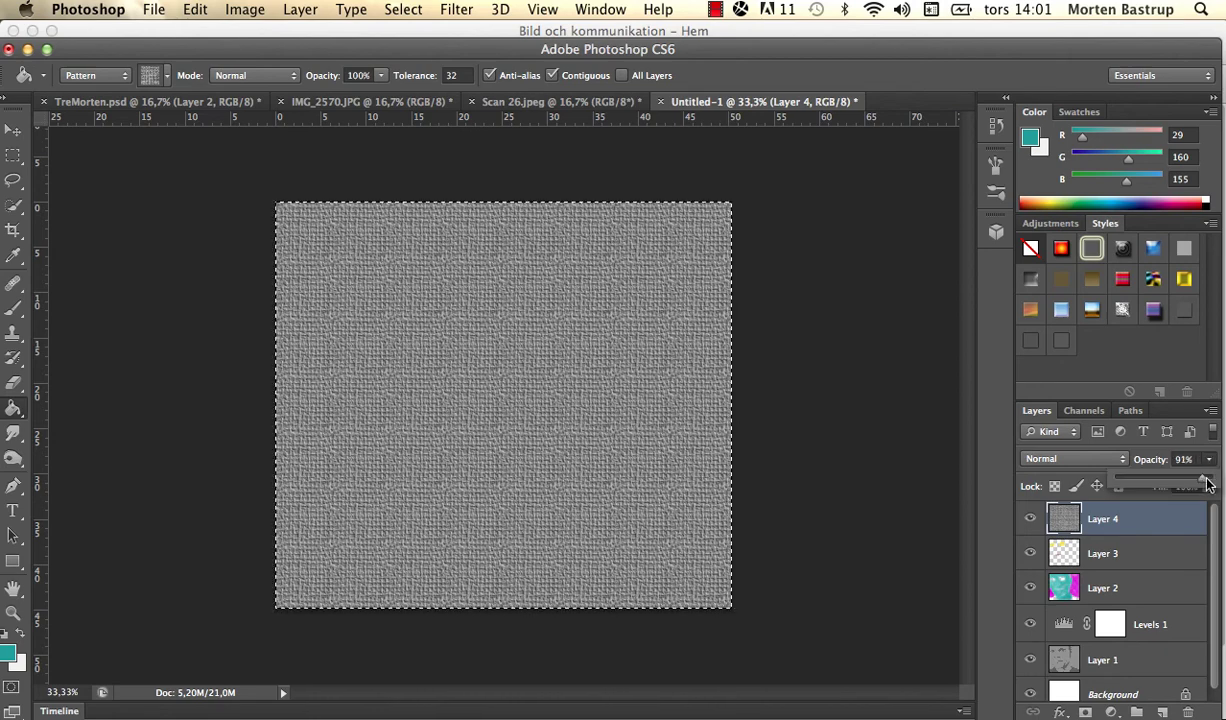
drag(1160, 484, 1214, 485)
Step: Blend the canvas texture on Layer 4 into the portrait with Multiply mode at 38% opacity
click(1119, 458)
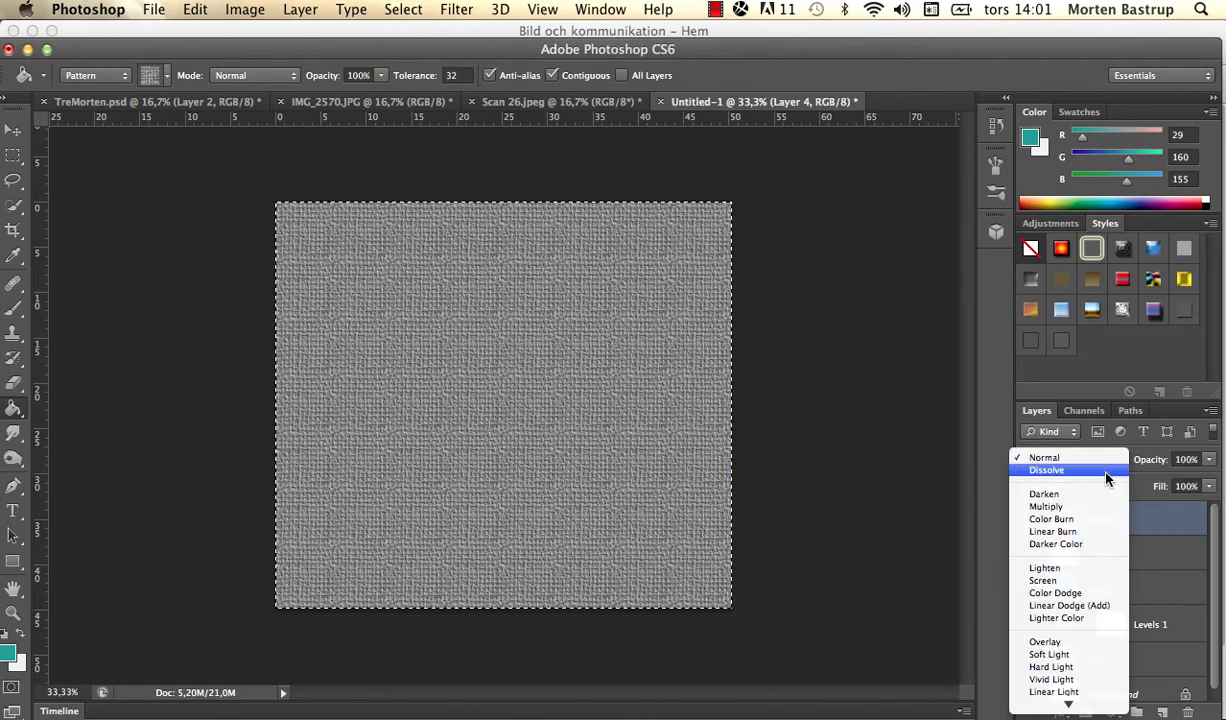
click(1097, 508)
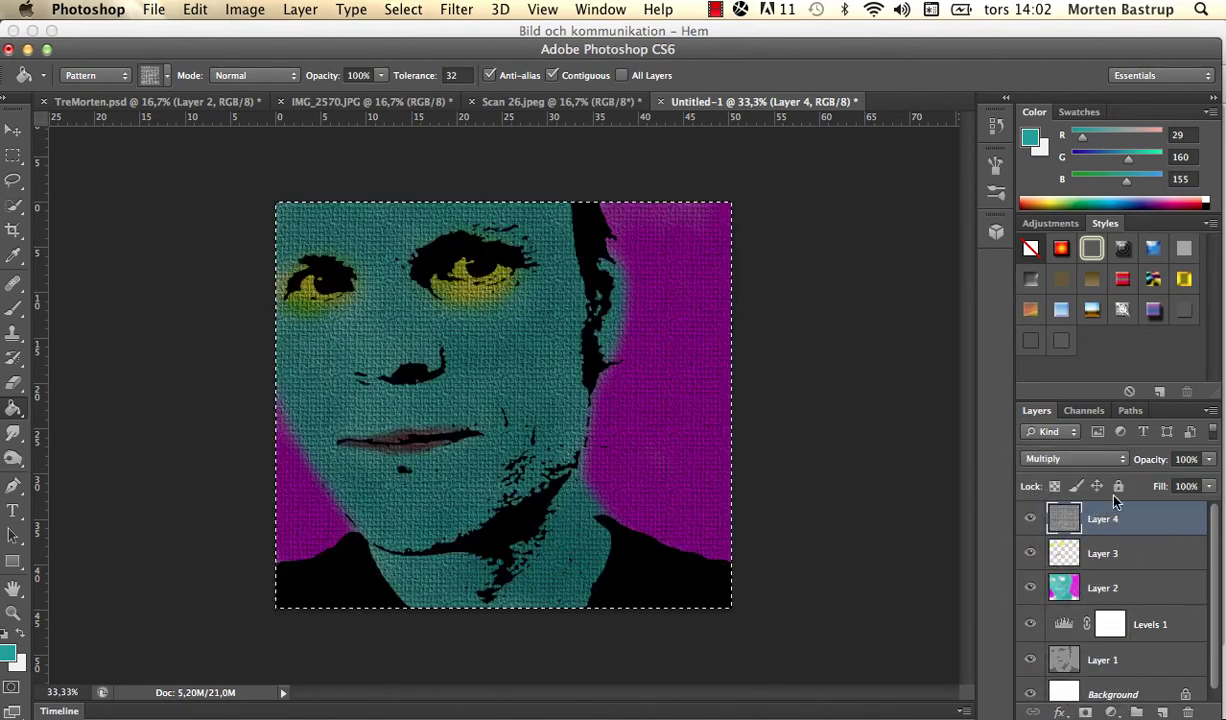
click(1208, 460)
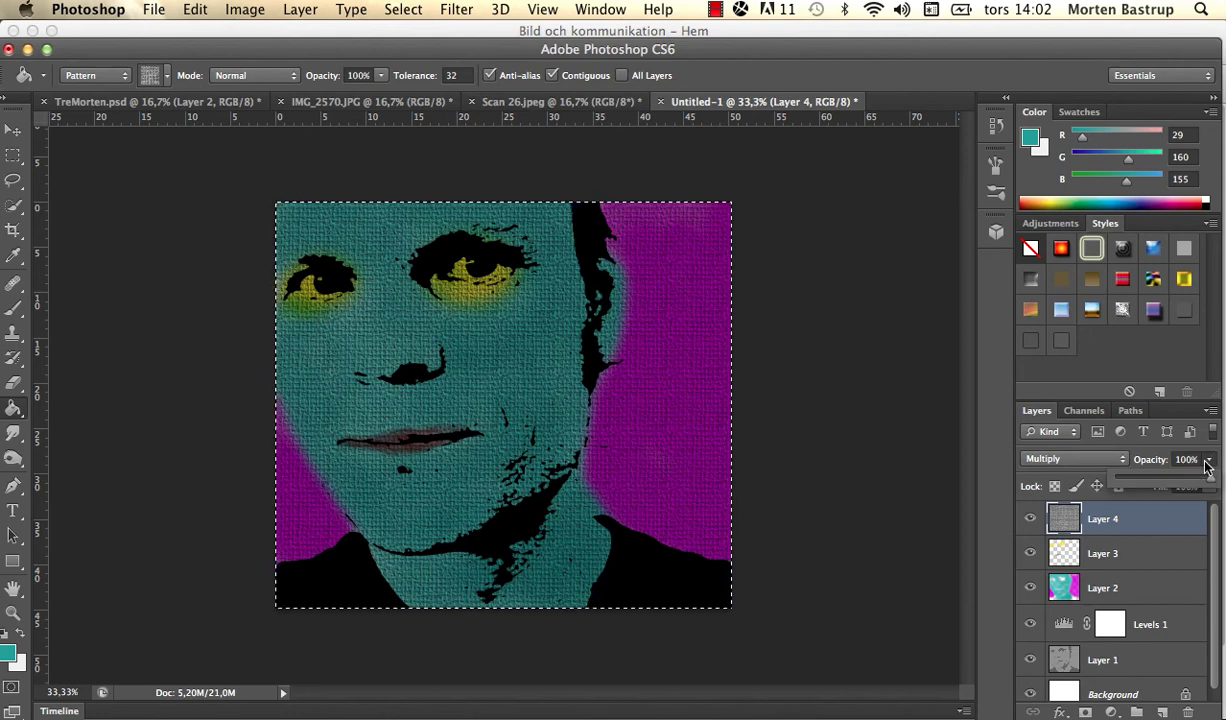
drag(1191, 482, 1152, 483)
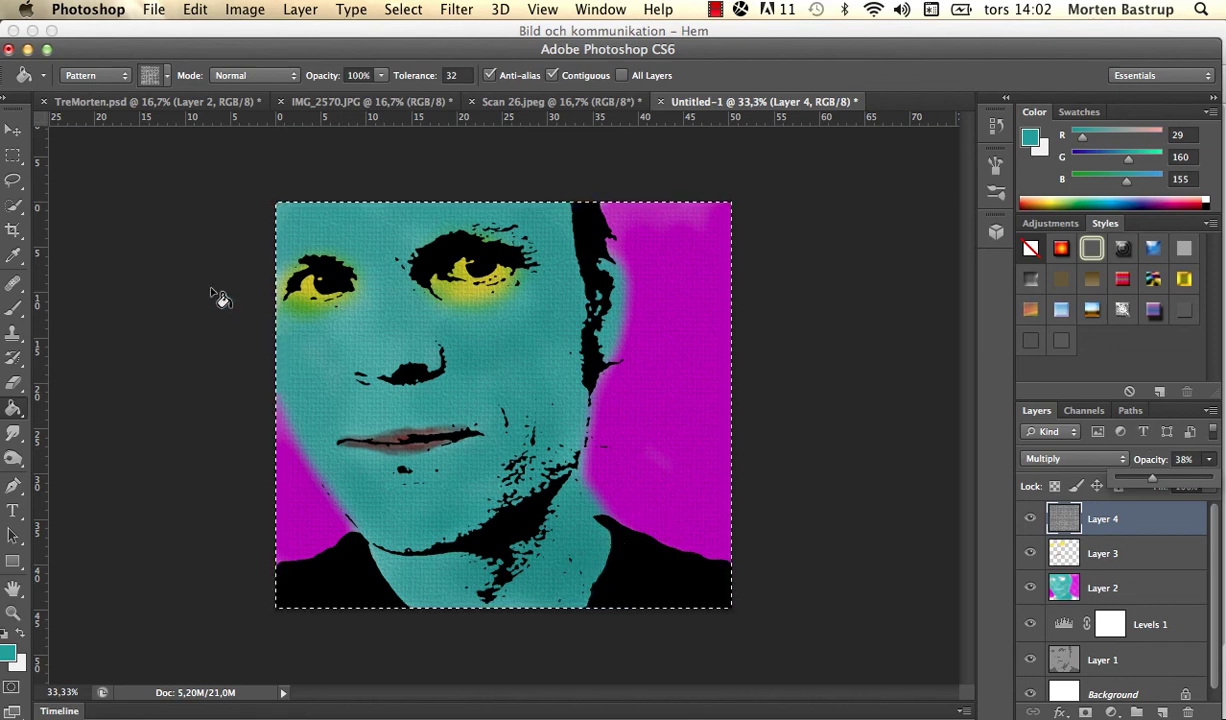
Step: Move the Levels 1 adjustment layer to the top of the layer stack and return it to its place above Layer 1
click(13, 130)
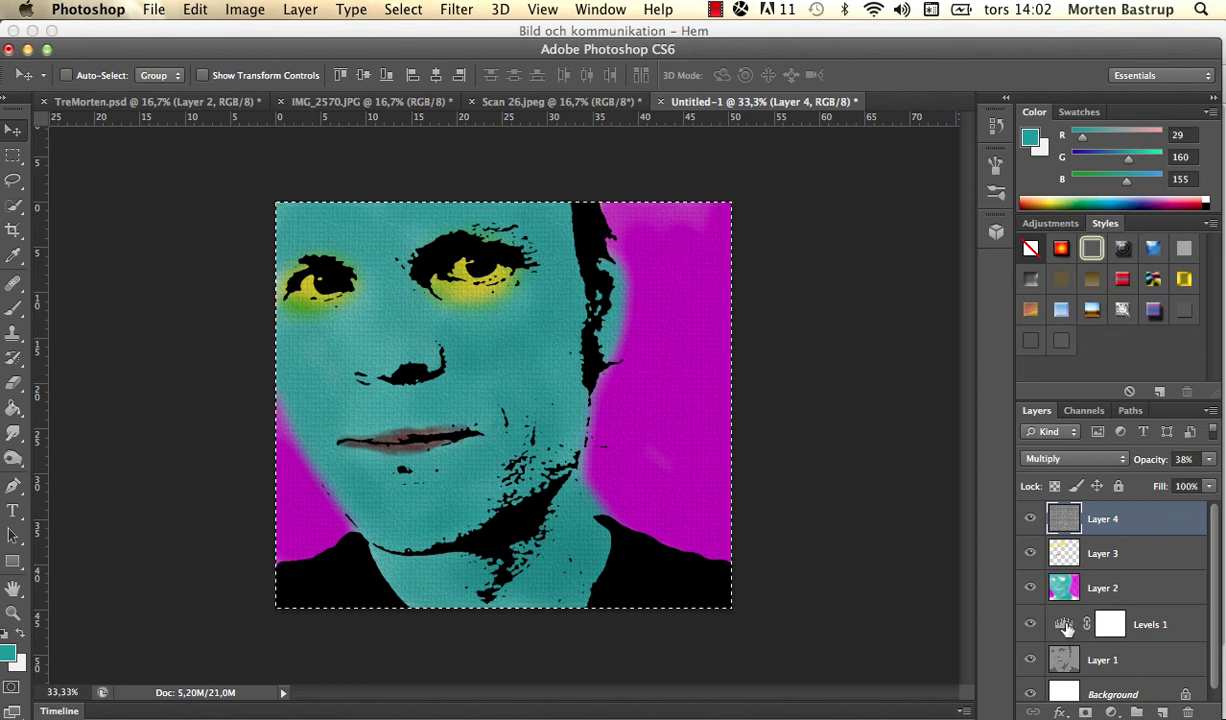
drag(1063, 625, 1064, 514)
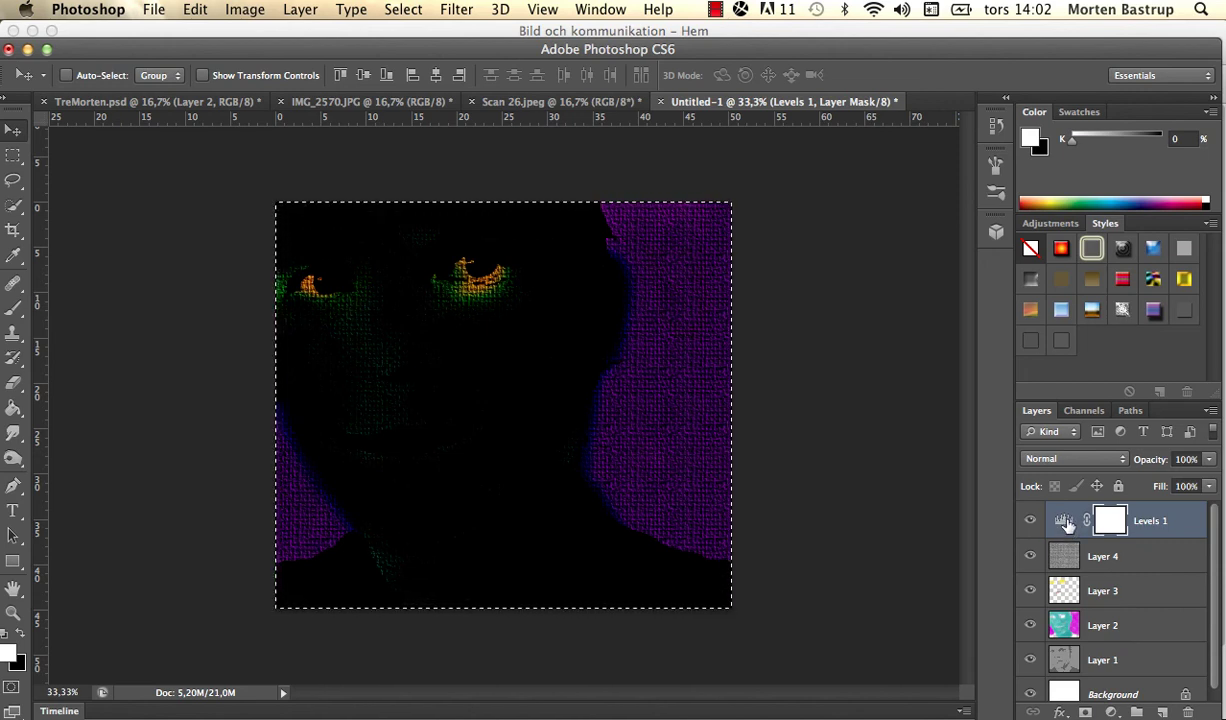
drag(1068, 522, 1071, 642)
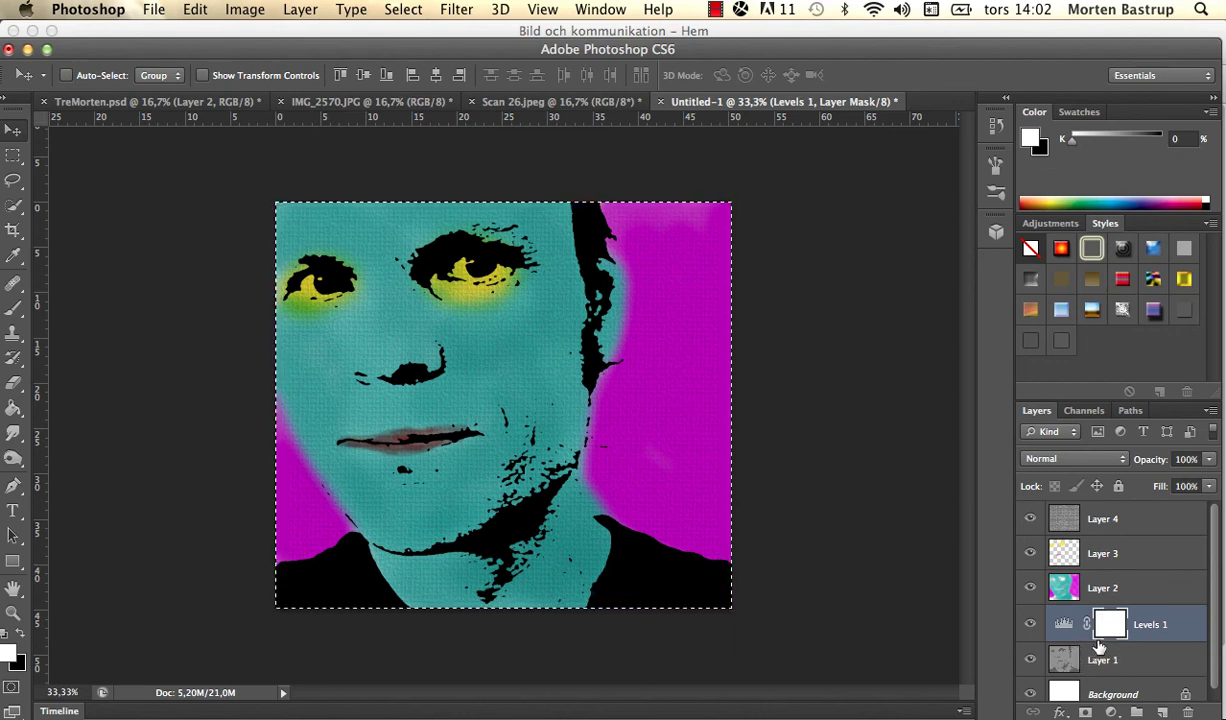
Step: Merge the Levels 1 adjustment layer with Layer 1 and clear the canvas selection
shift+click(1151, 660)
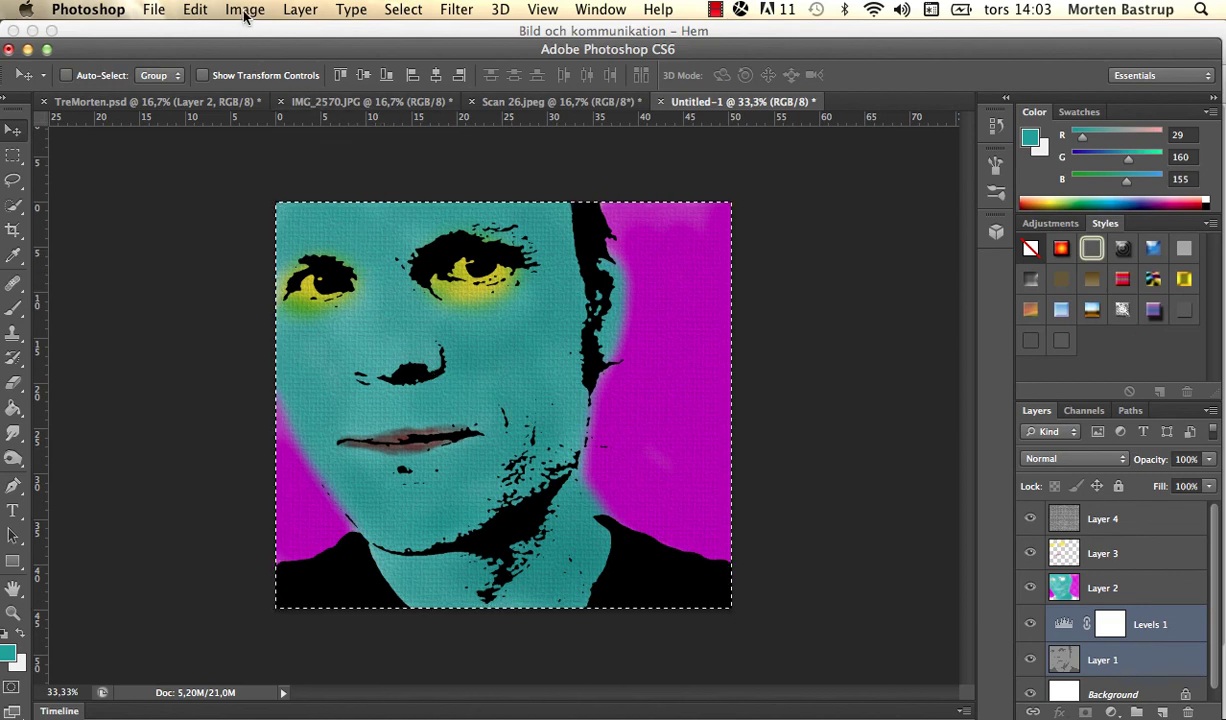
click(296, 10)
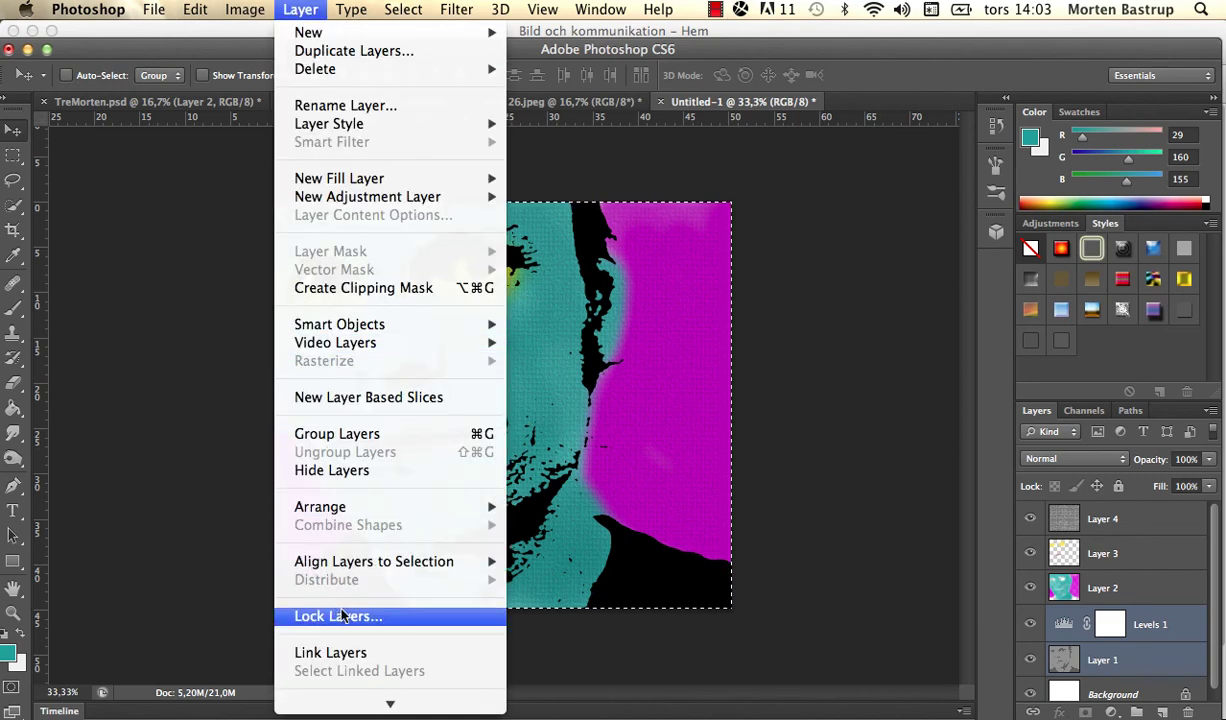
mouse_move(390, 704)
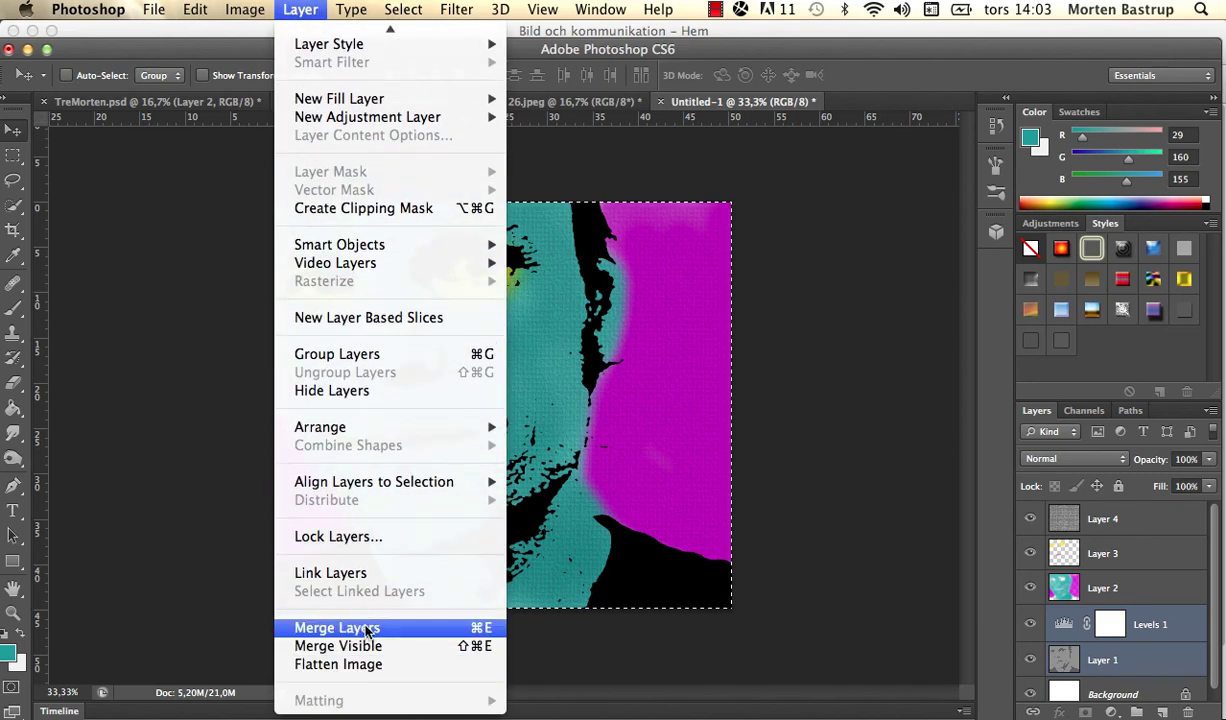
click(366, 628)
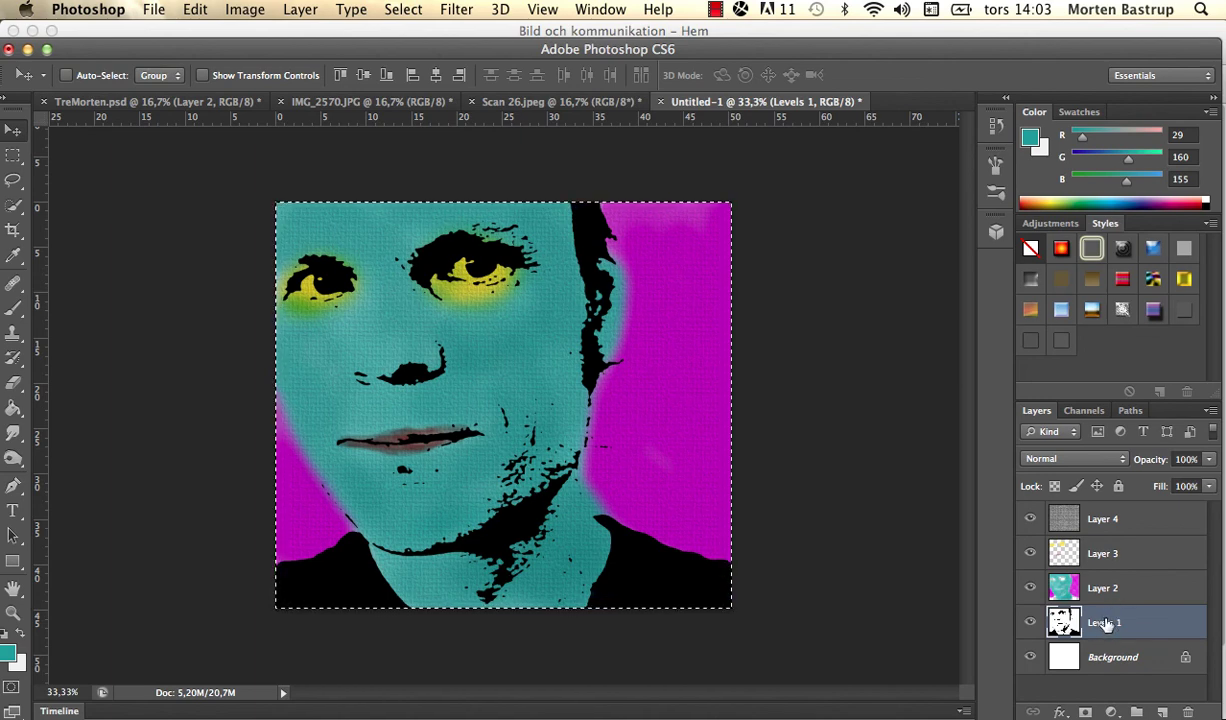
click(13, 155)
click(121, 210)
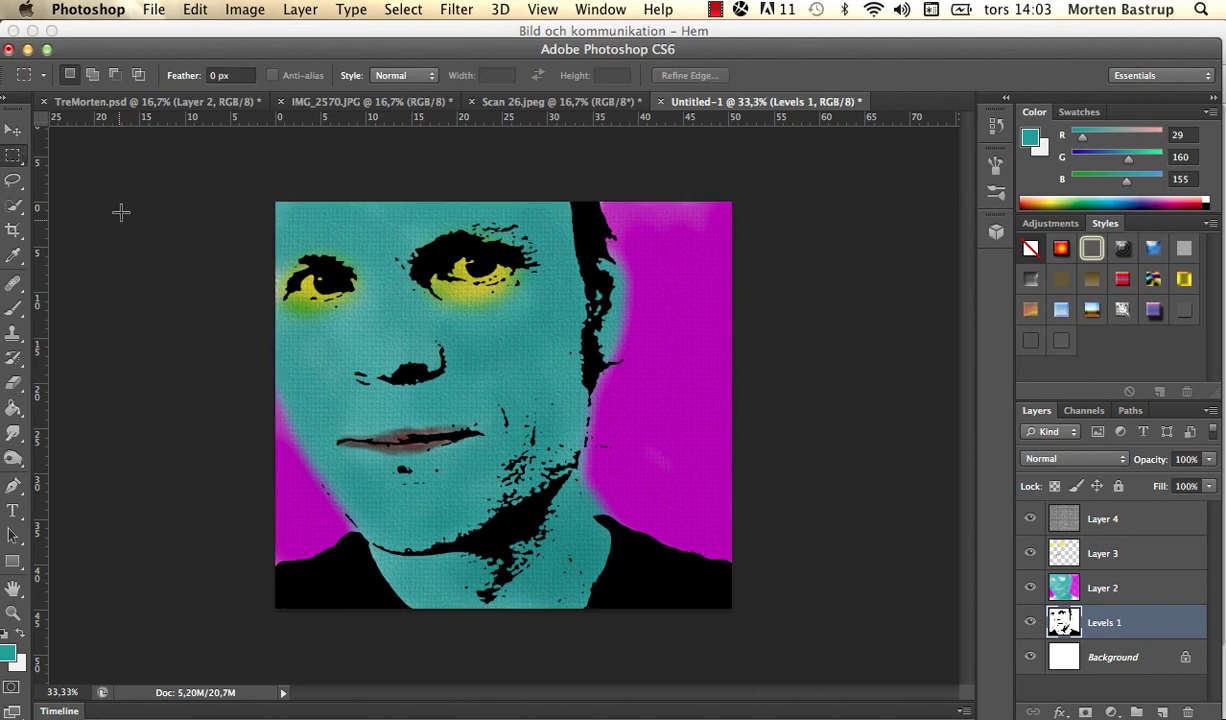